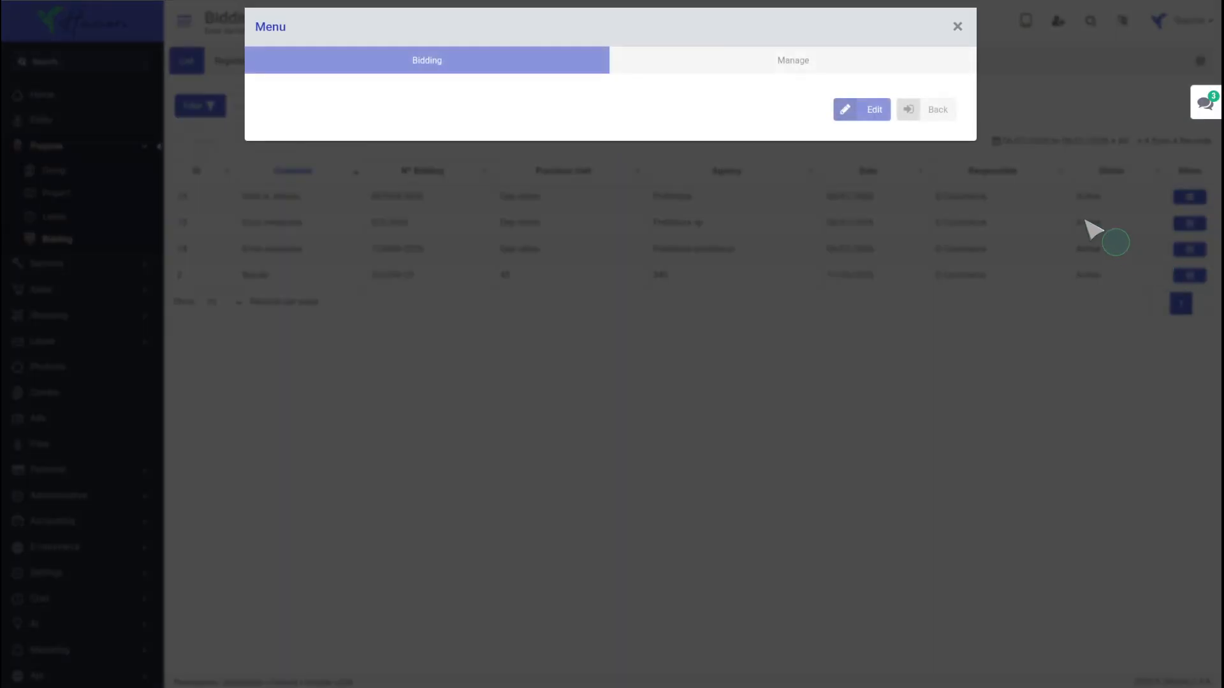
Open the bidding's management data and expand the orders for products 005 and 006
left_click(794, 61)
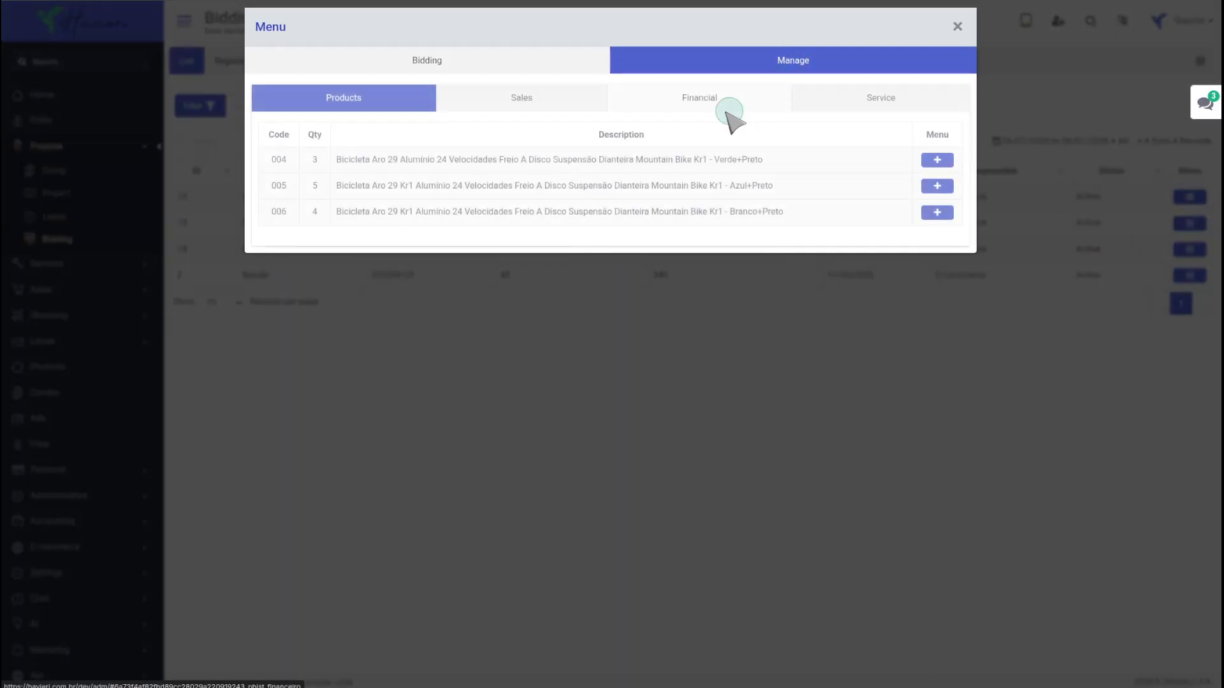
left_click(940, 186)
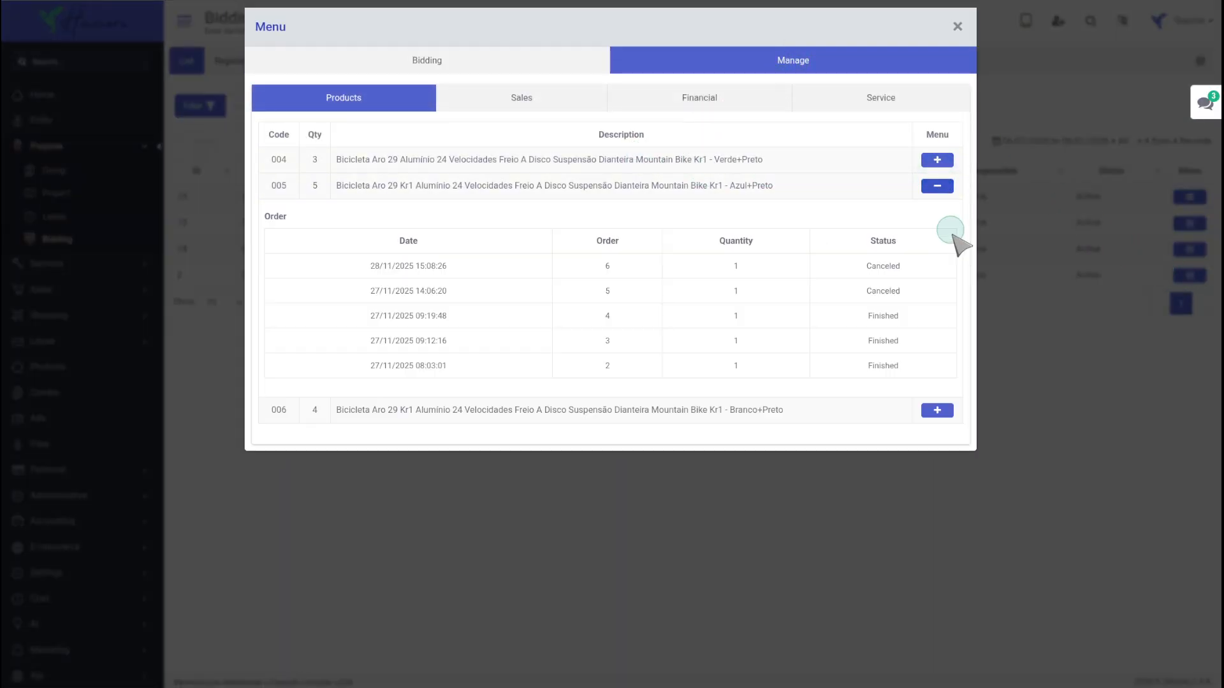
left_click(942, 411)
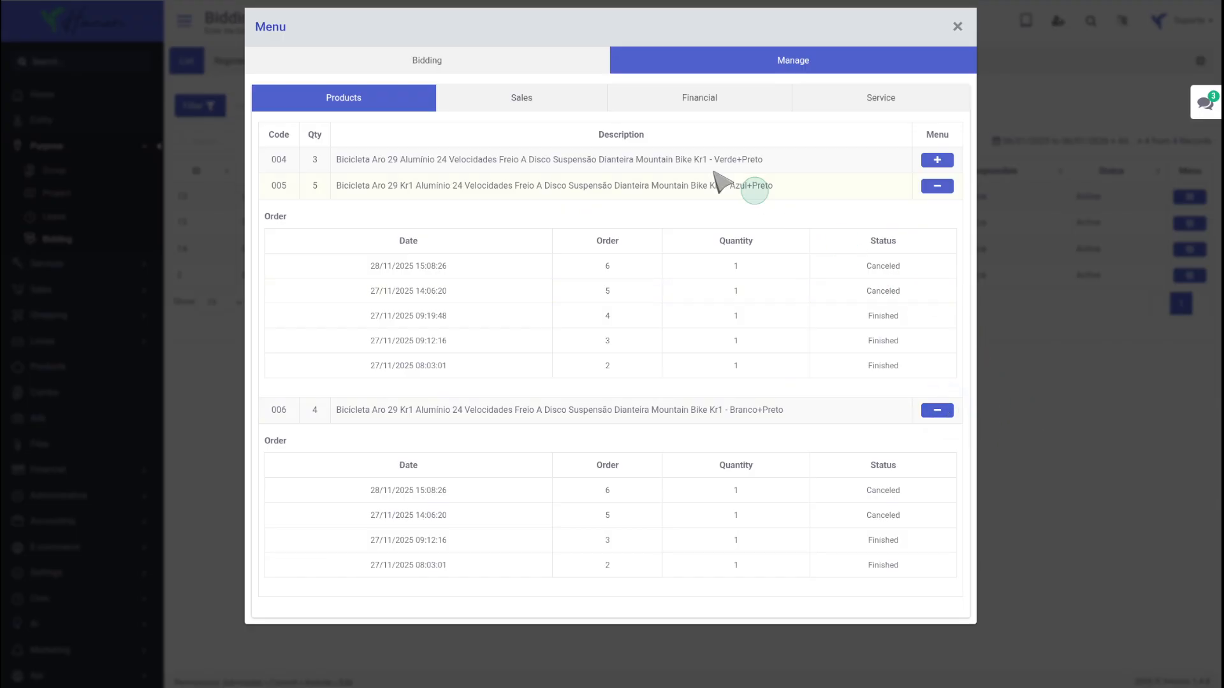
Review the bidding's sales and financial records, including the occurrence details of title 2, and close the window
left_click(560, 102)
left_click(715, 104)
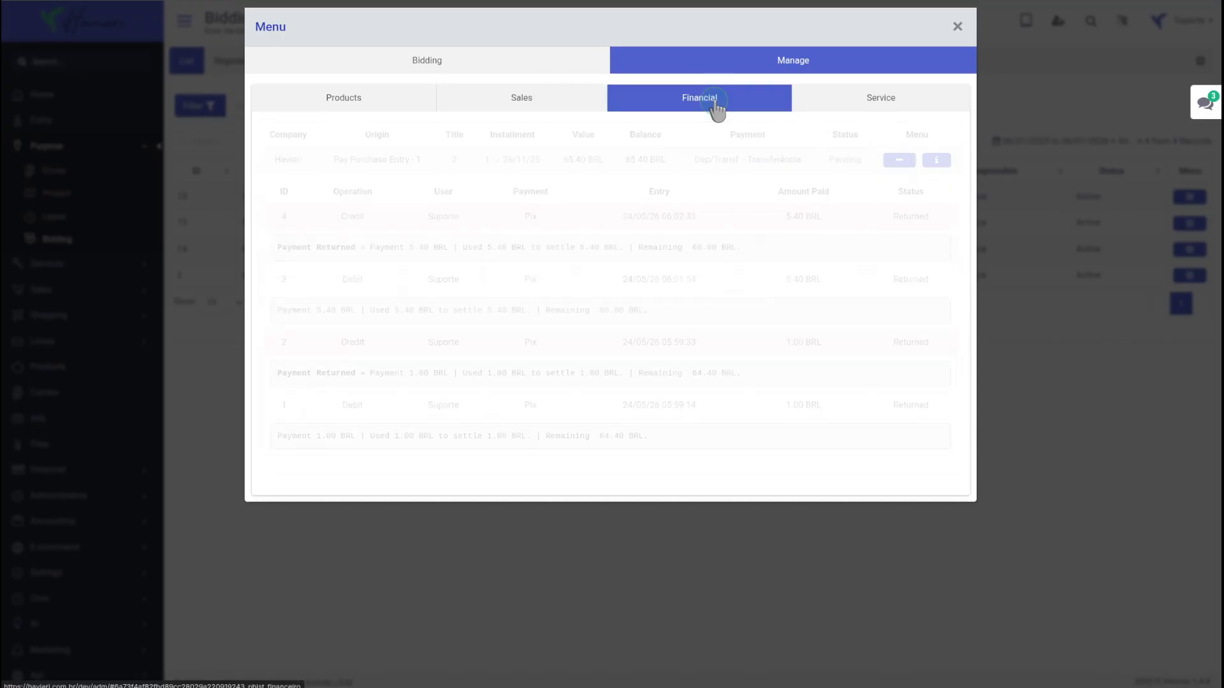
left_click(937, 160)
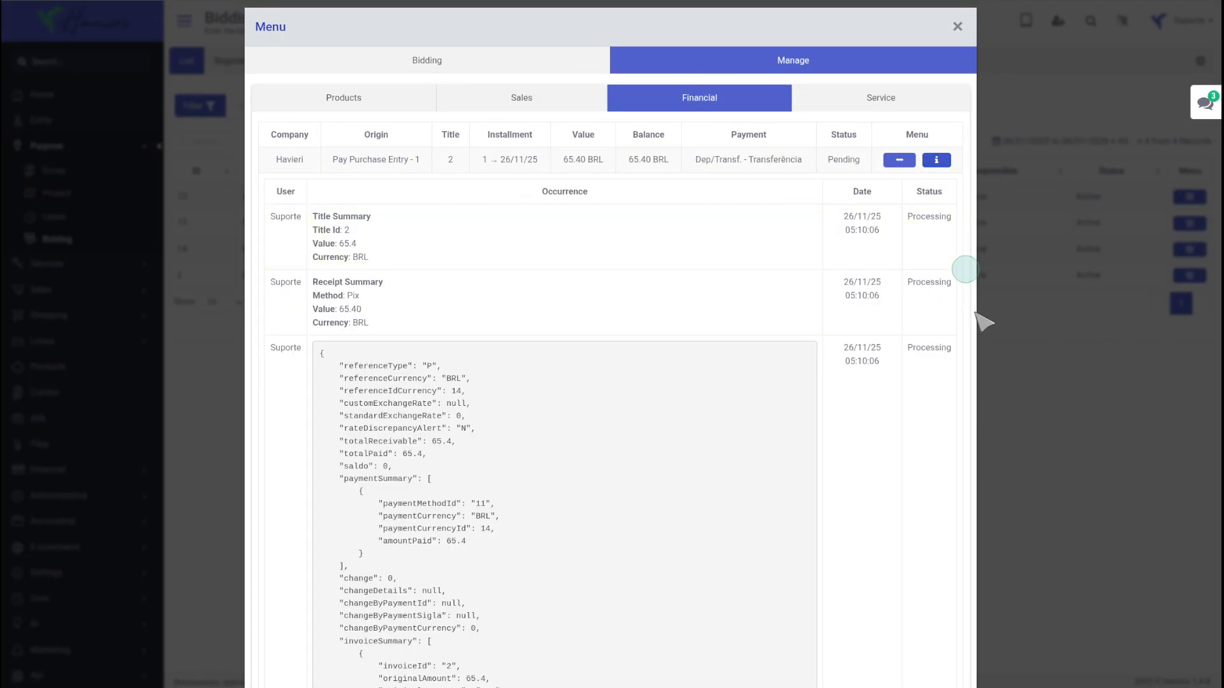
left_click(1086, 472)
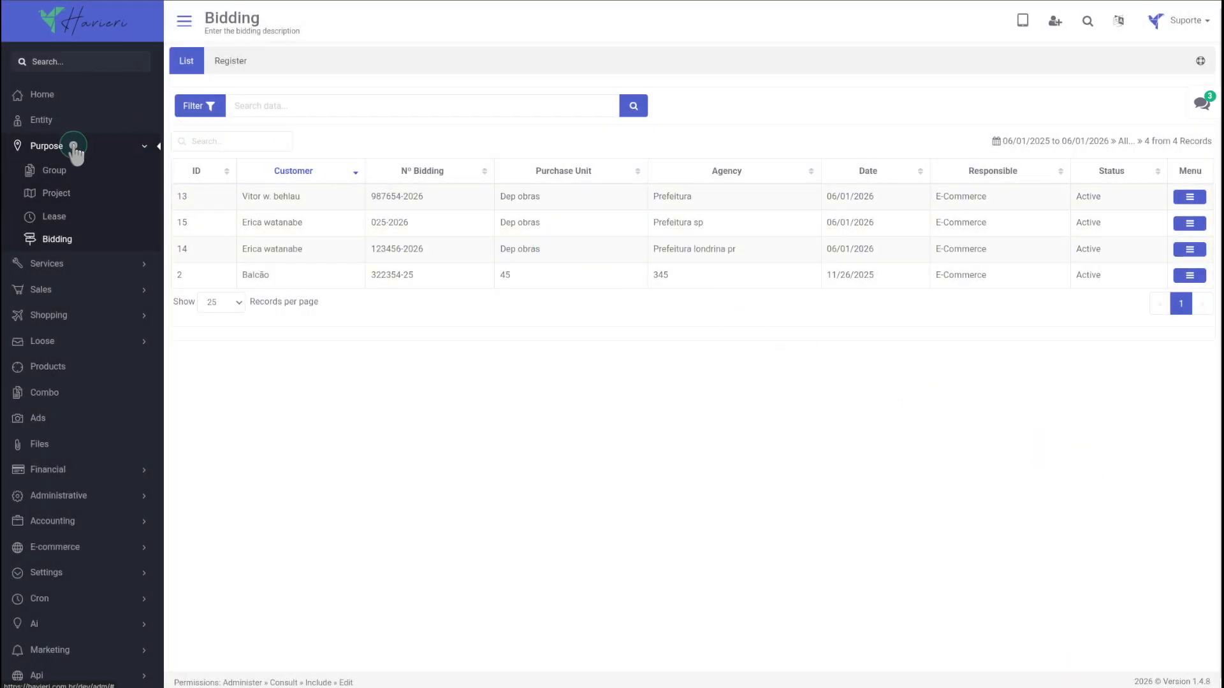
Open the bidding list and sort it in turn by purchase unit, agency, date and responsible
left_click(64, 240)
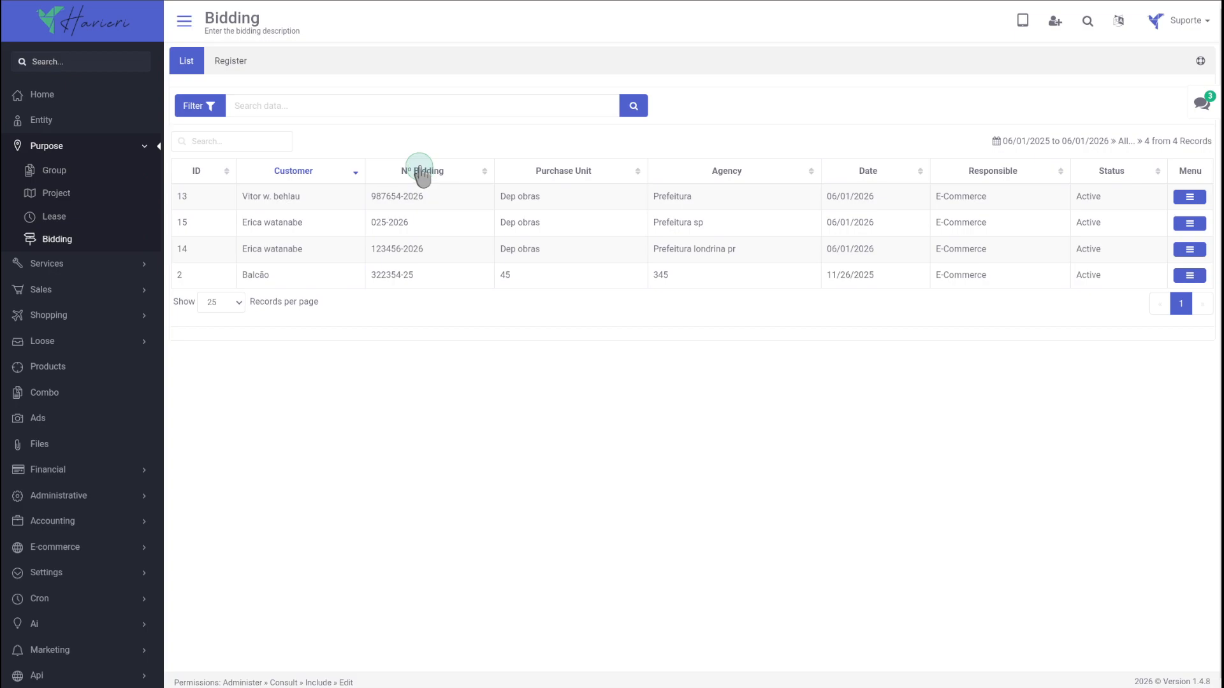
left_click(563, 171)
left_click(685, 170)
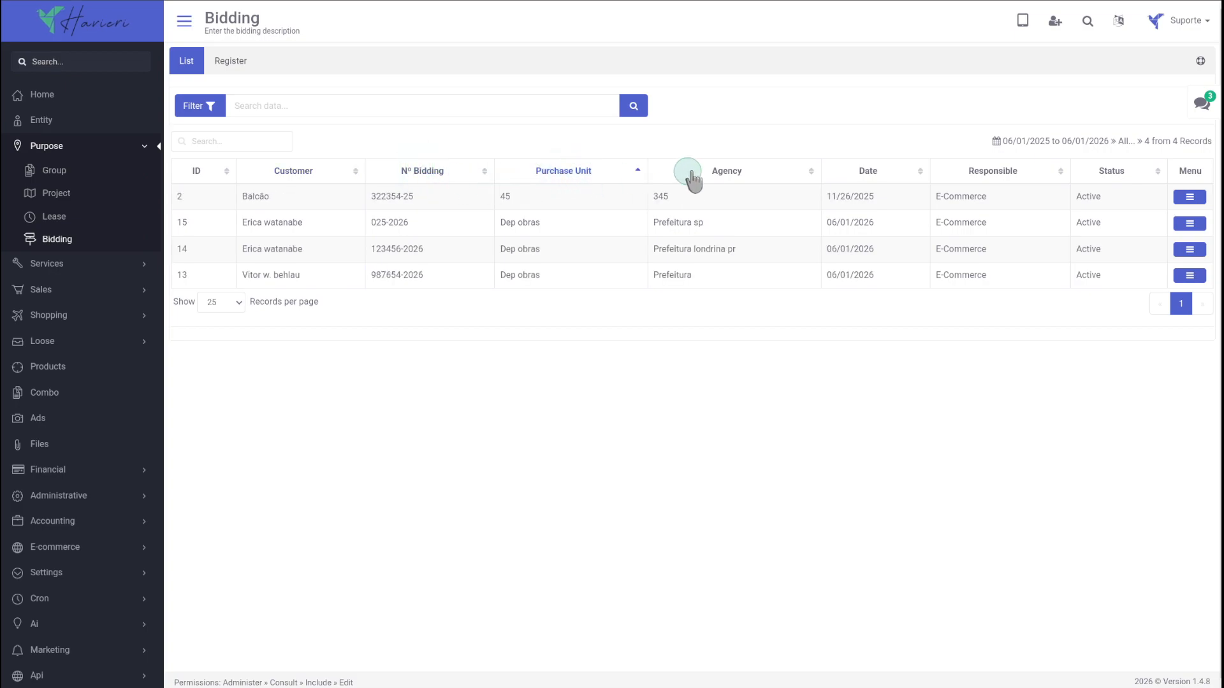
left_click(881, 171)
left_click(1016, 171)
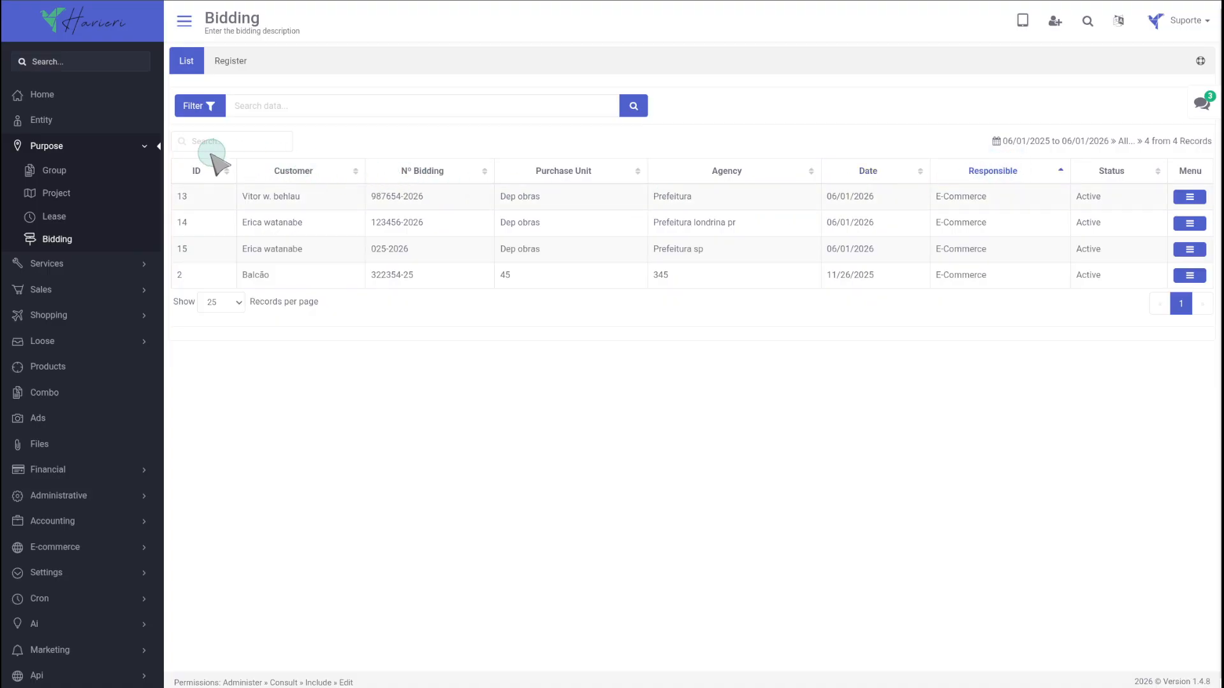
Sort the bidding list by ID, by customer, and by date in descending order
left_click(195, 171)
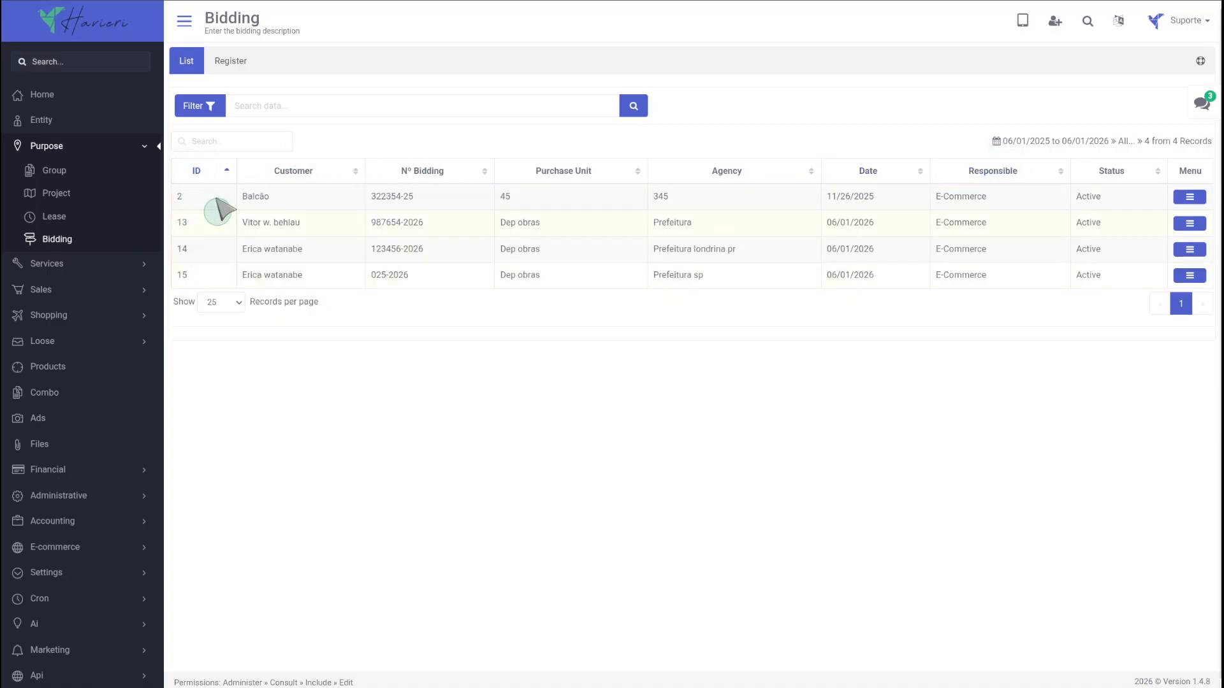
left_click(294, 171)
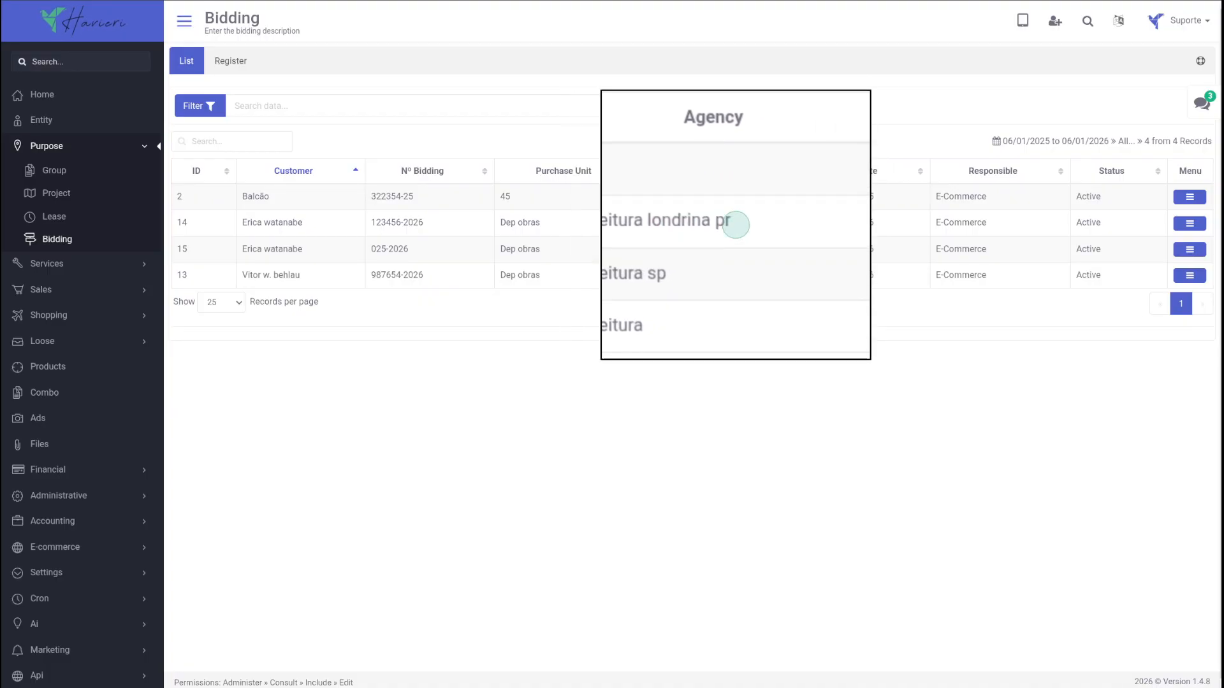
left_click(721, 469)
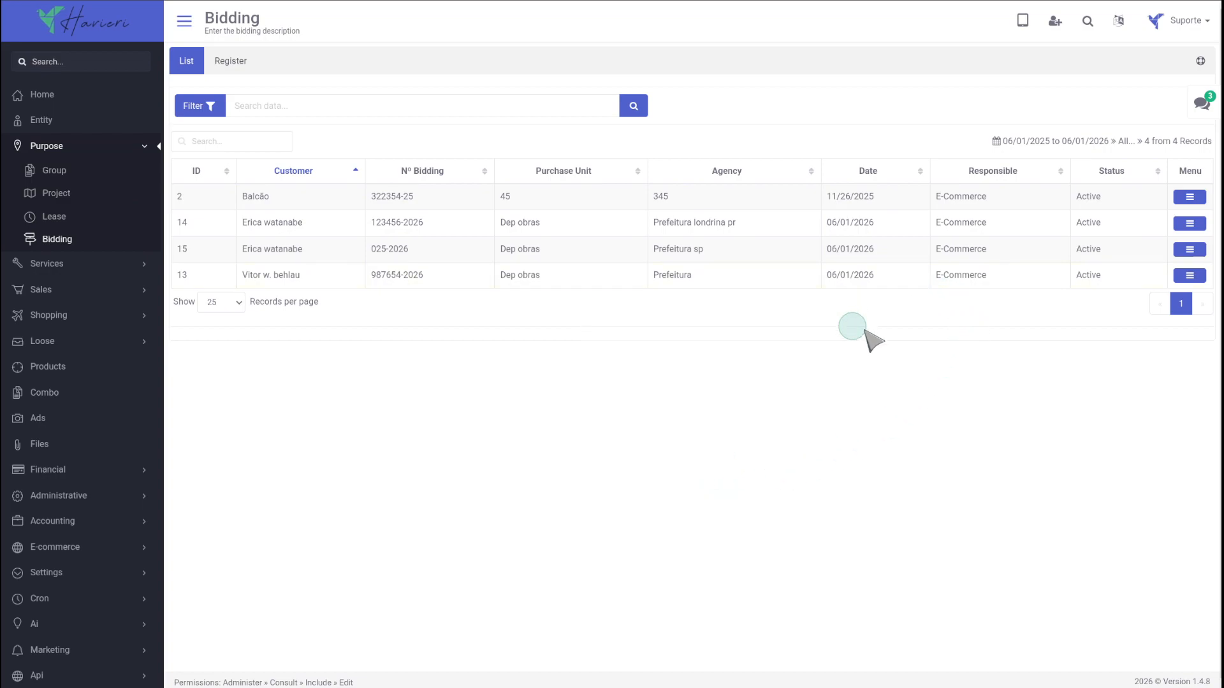
left_click(868, 171)
left_click(865, 172)
Search the bidding records by part of a customer's first name, and clear the search text
left_click(284, 104)
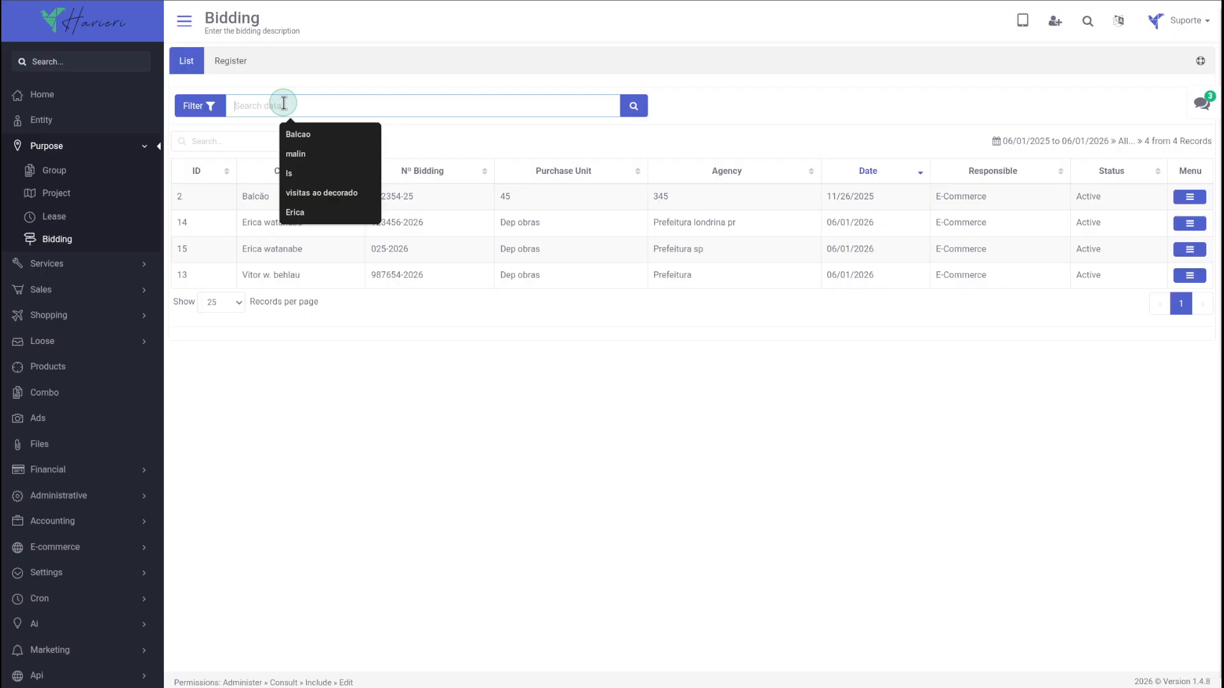
type("vito")
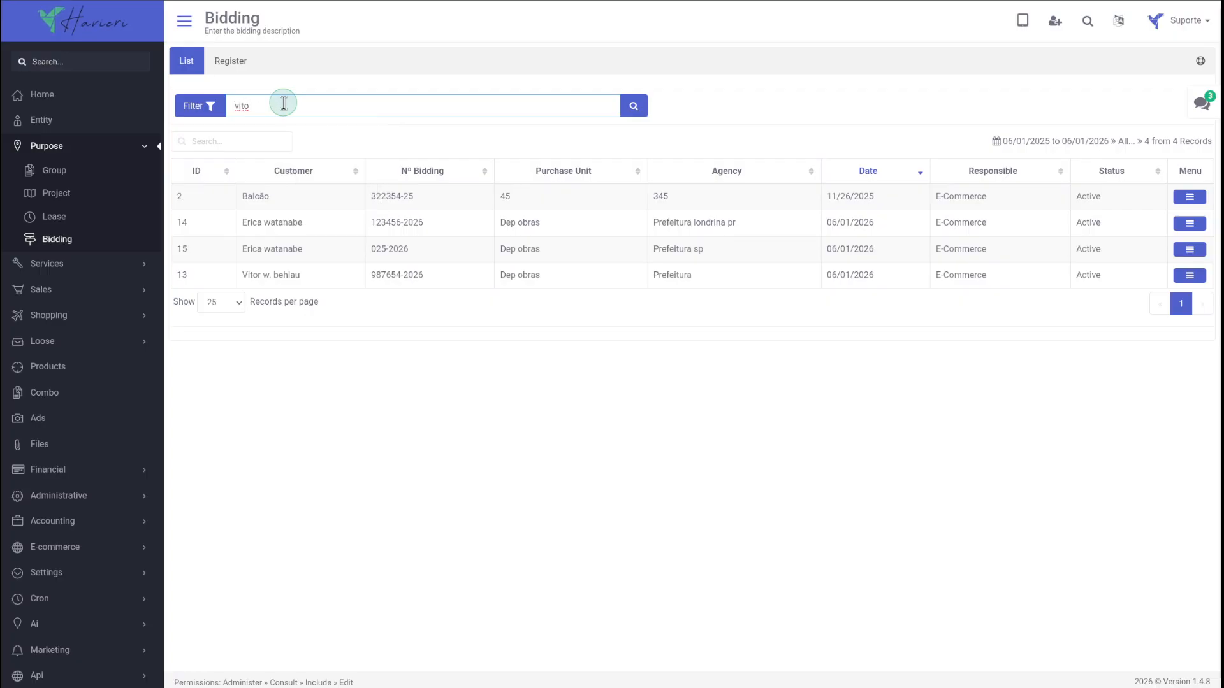
left_click(635, 106)
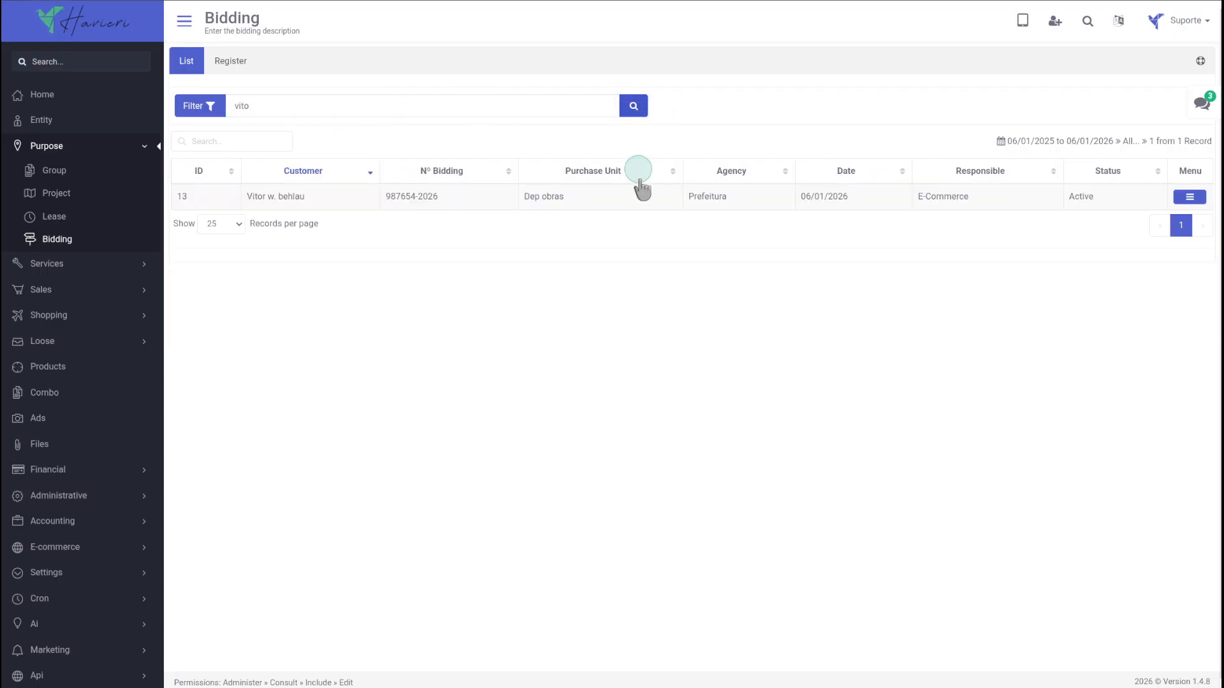
double_click(317, 115)
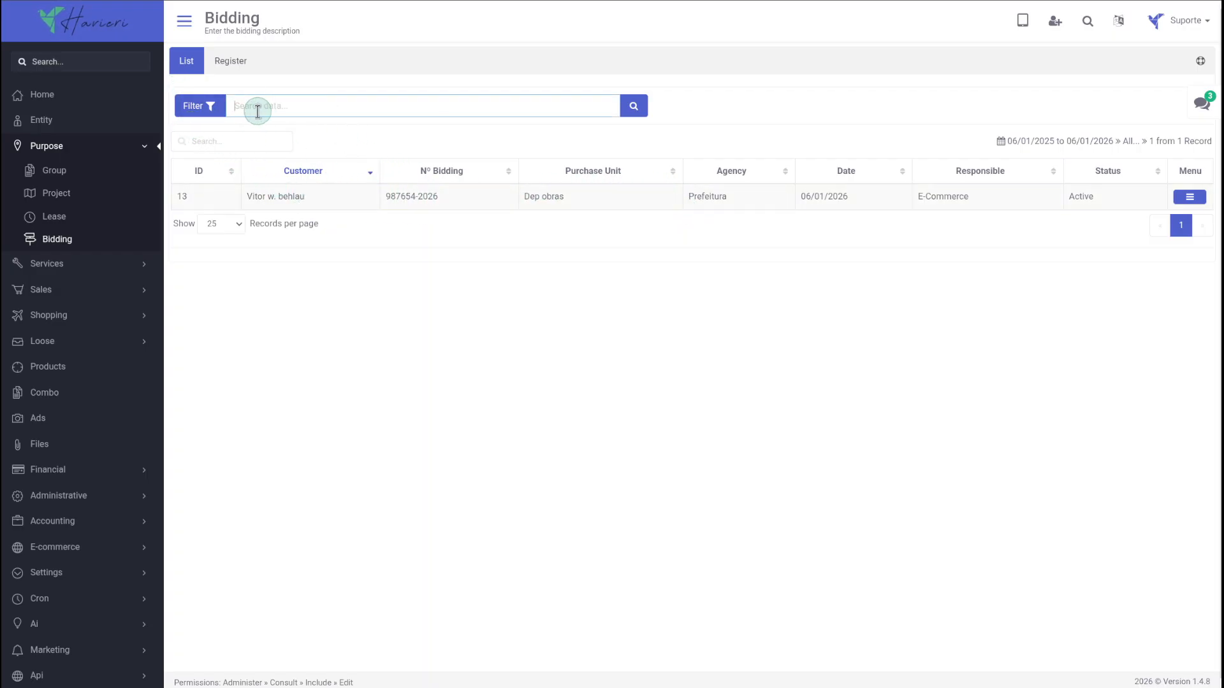
Filter the bidding list by dates from 06-10-2025 to 06-11-2026 with the status All
left_click(200, 107)
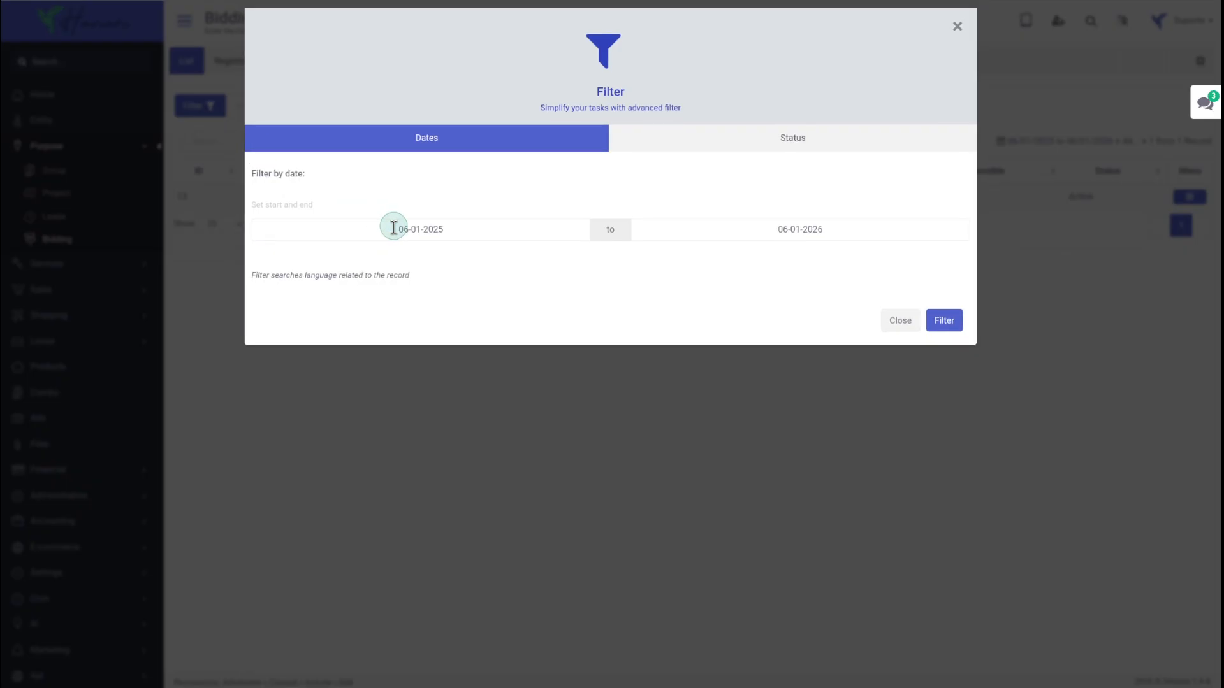
left_click(389, 228)
left_click(304, 142)
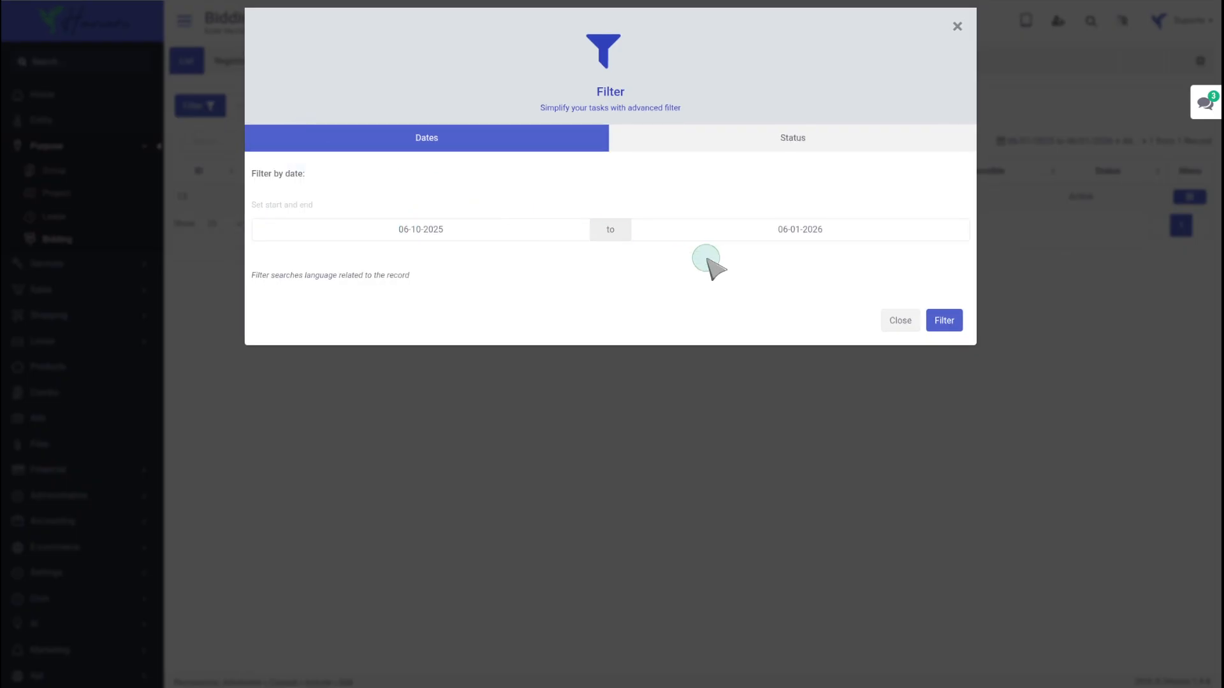
left_click(748, 231)
left_click(726, 122)
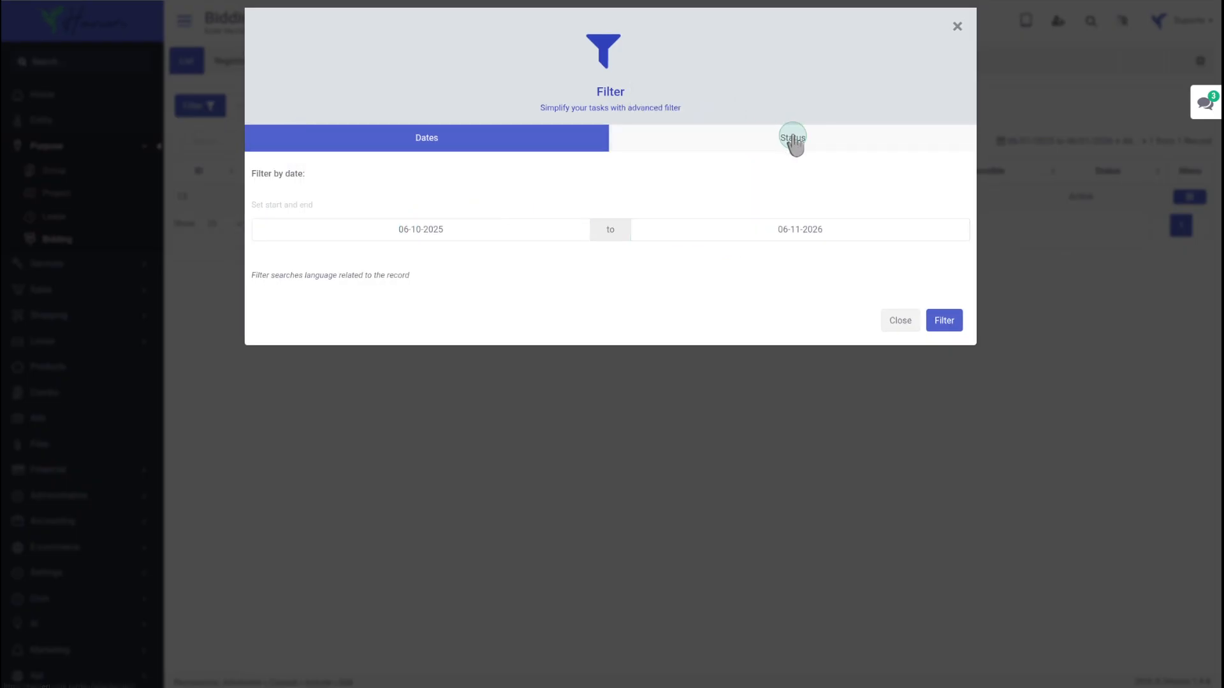
left_click(793, 139)
left_click(623, 204)
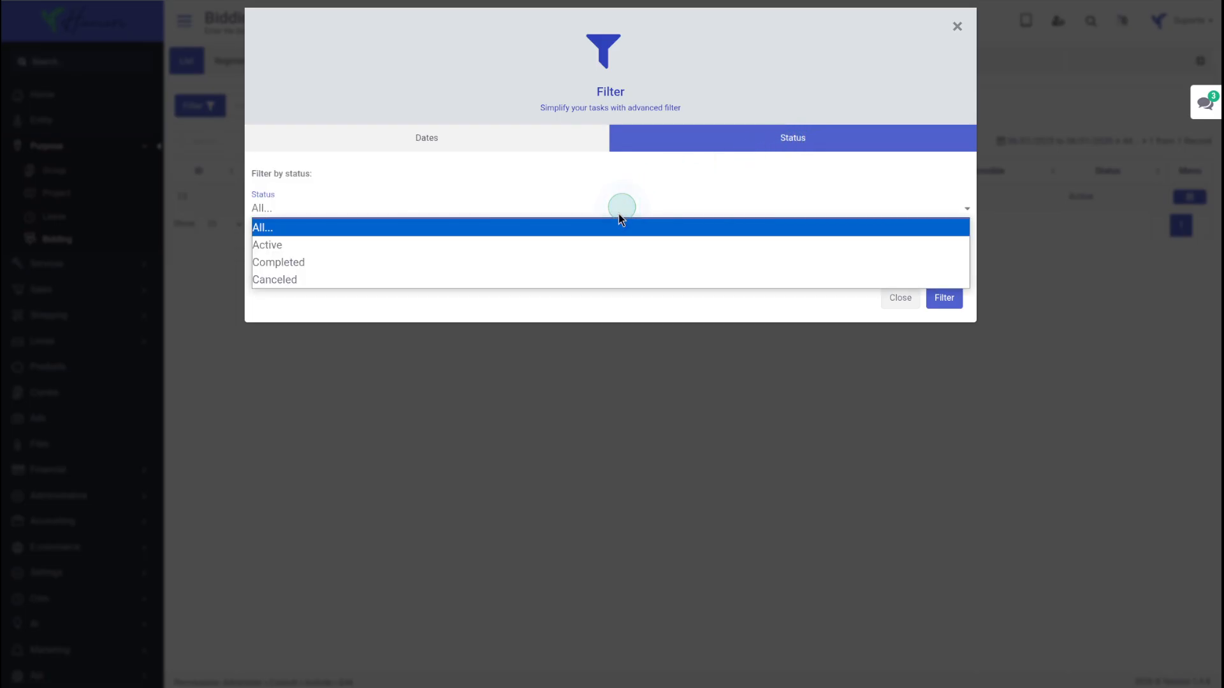
left_click(733, 260)
left_click(944, 297)
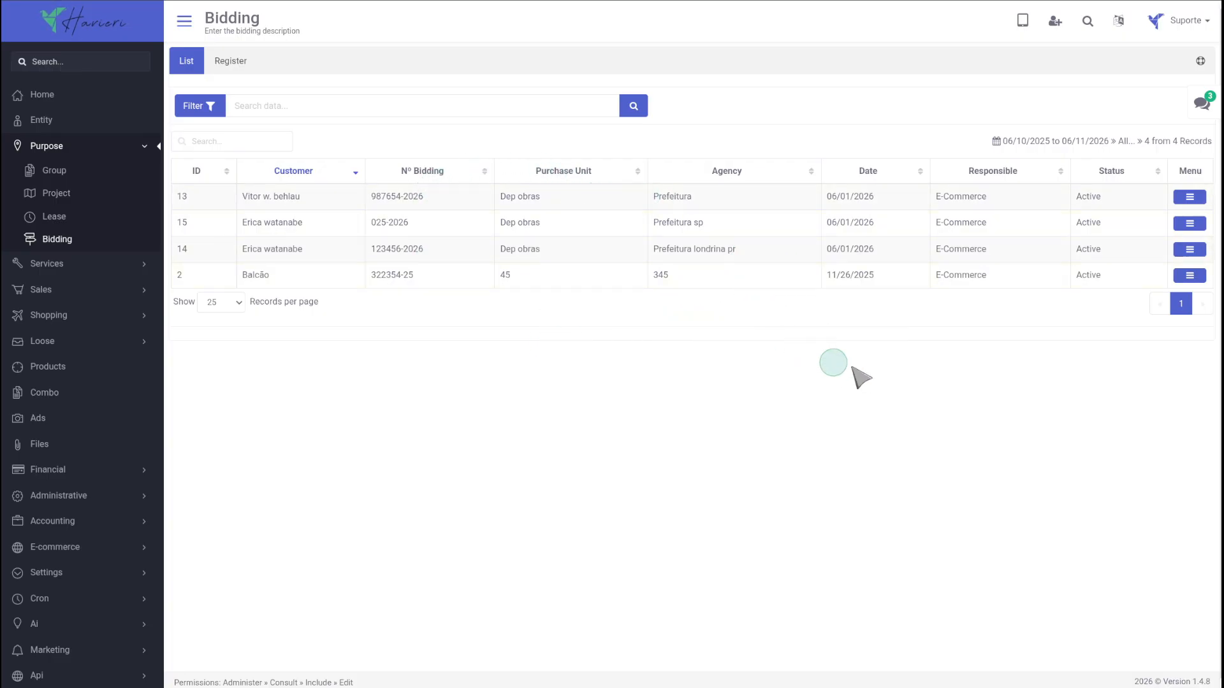
Open the Balcão bidding for editing and review its services, sales and customer history
left_click(1189, 276)
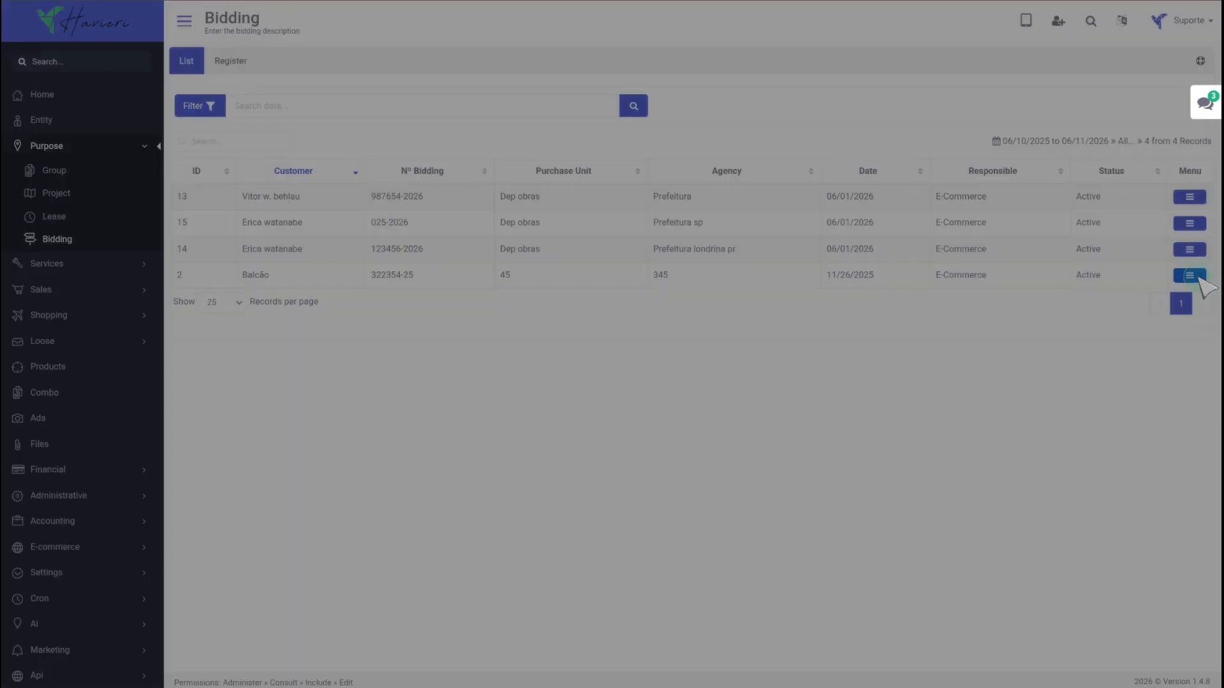
left_click(859, 112)
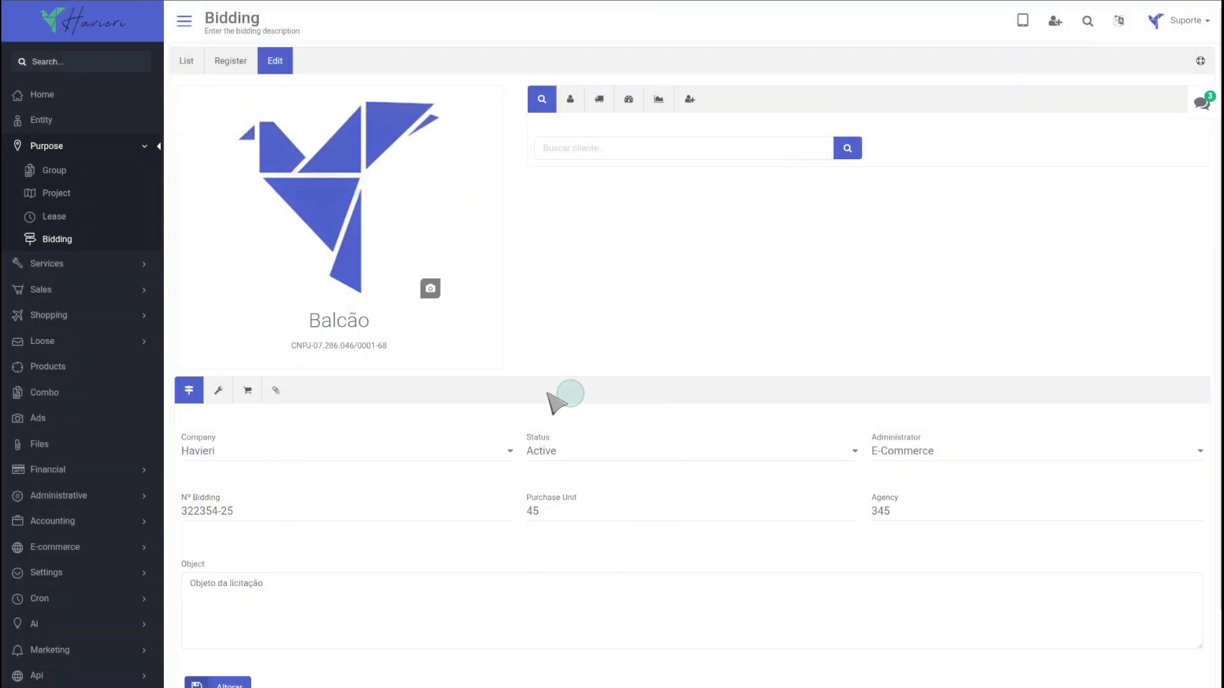
left_click(218, 390)
left_click(248, 390)
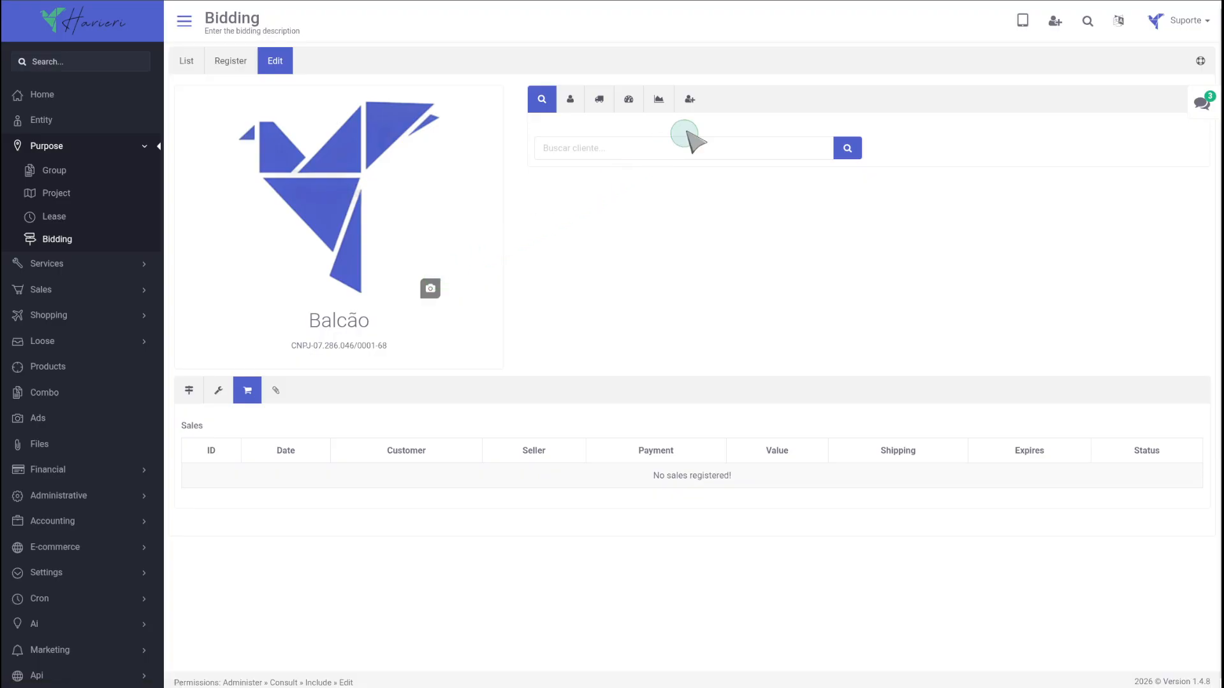
left_click(689, 100)
left_click(590, 280)
Start registering a new bidding, search clients by the customer's first name, and select the first matching client
left_click(231, 63)
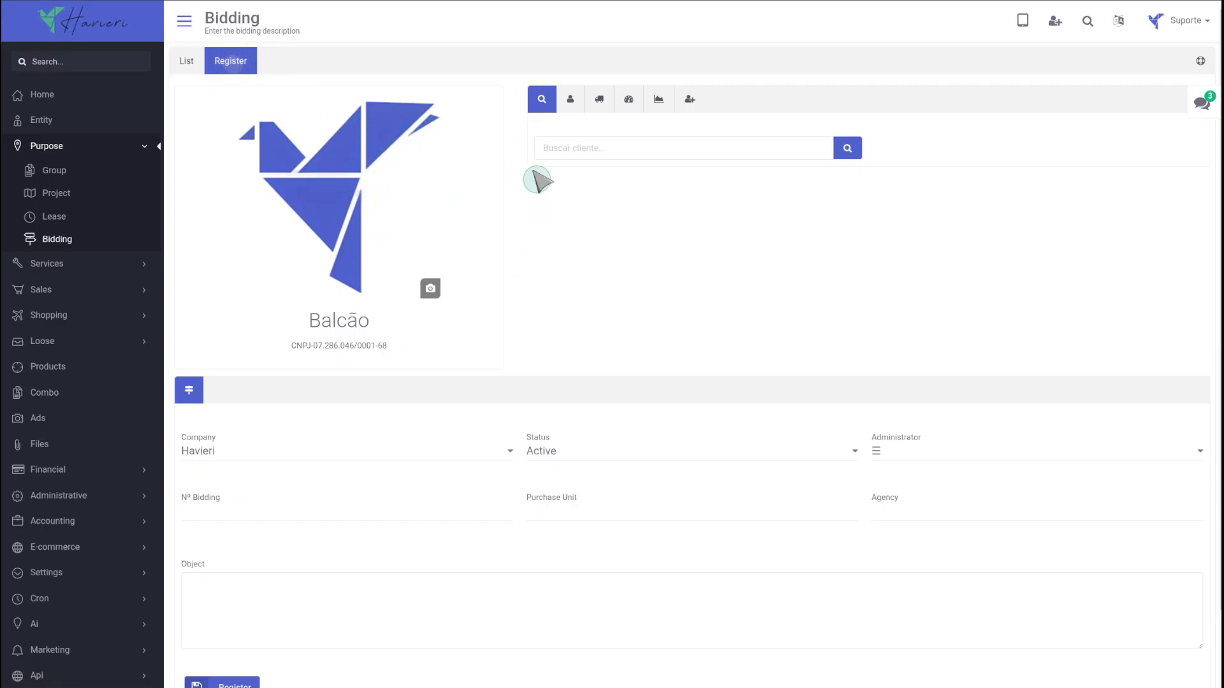
left_click(578, 139)
type("erica")
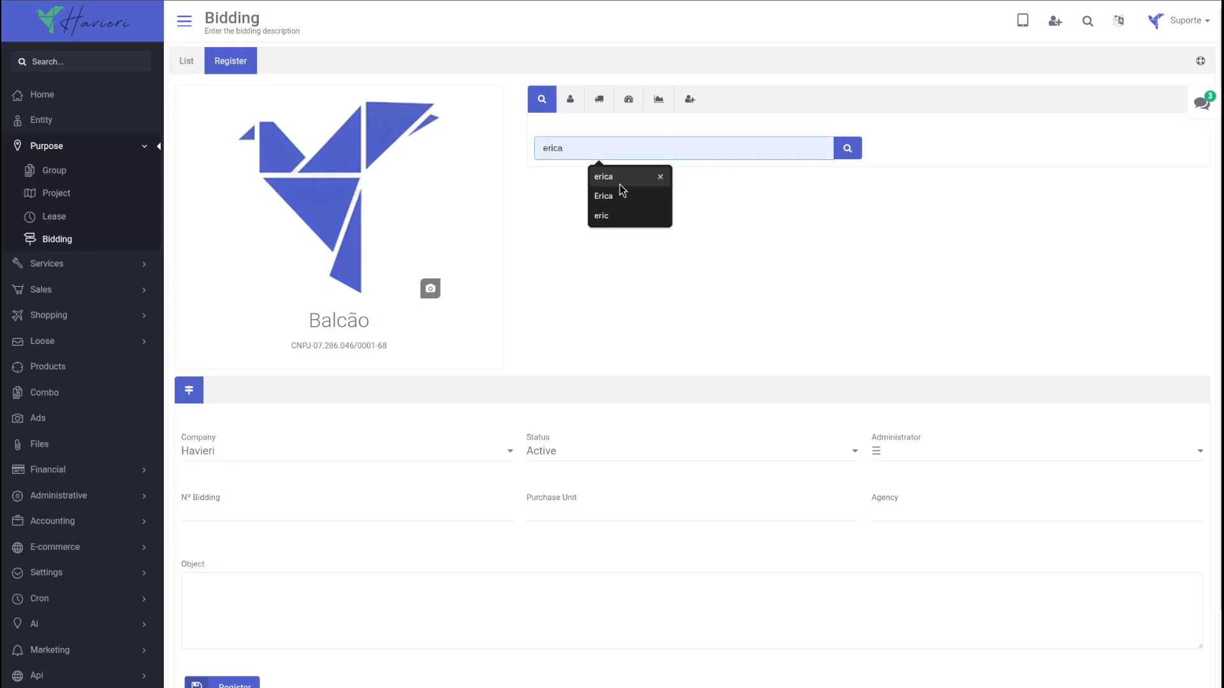
left_click(619, 181)
left_click(847, 148)
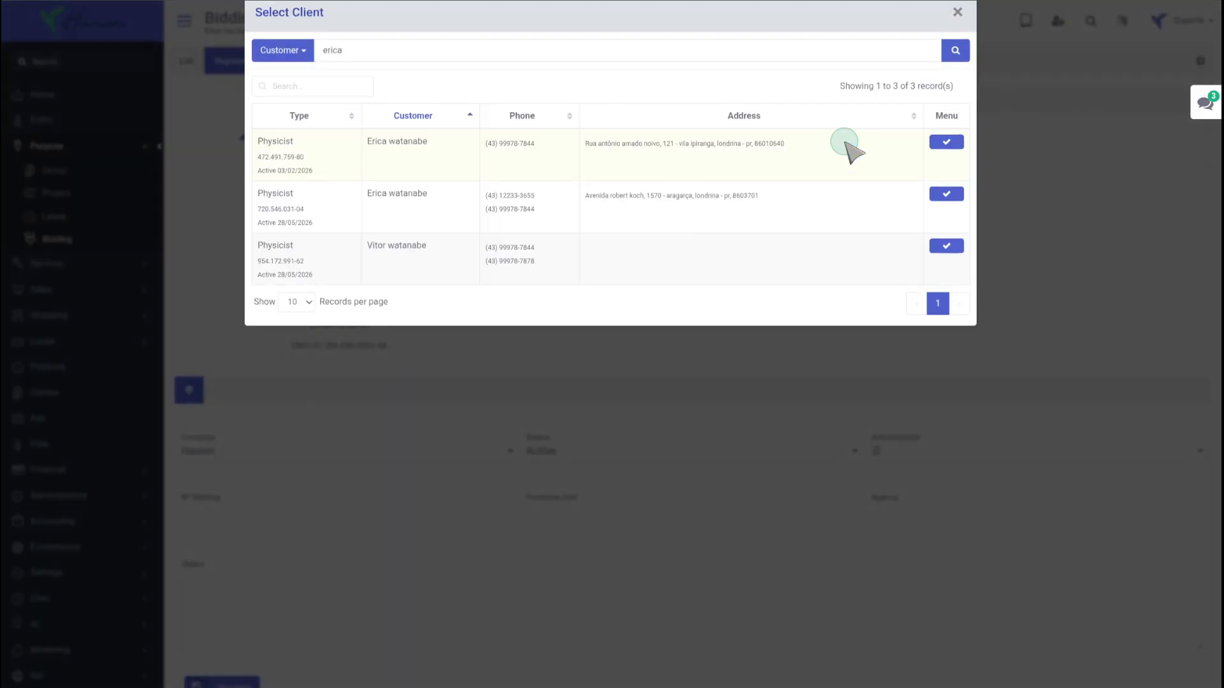
left_click(948, 157)
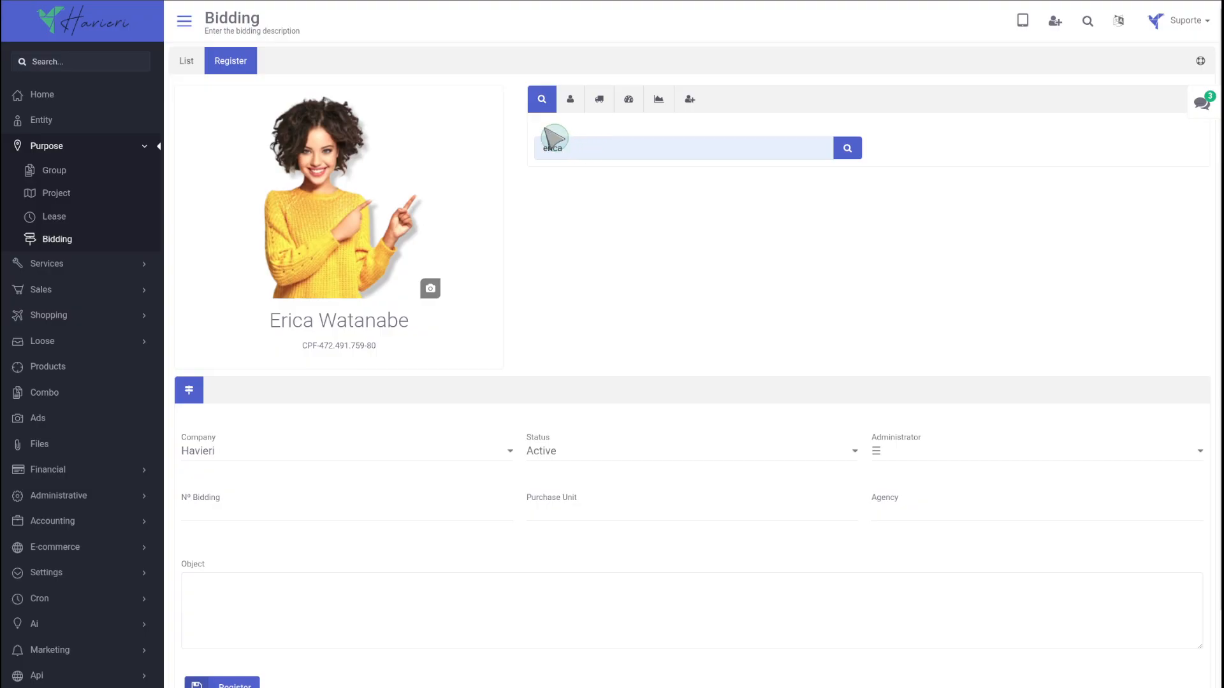
Review the selected customer's registration data, delivery address, credit information and 12-month chart
left_click(570, 100)
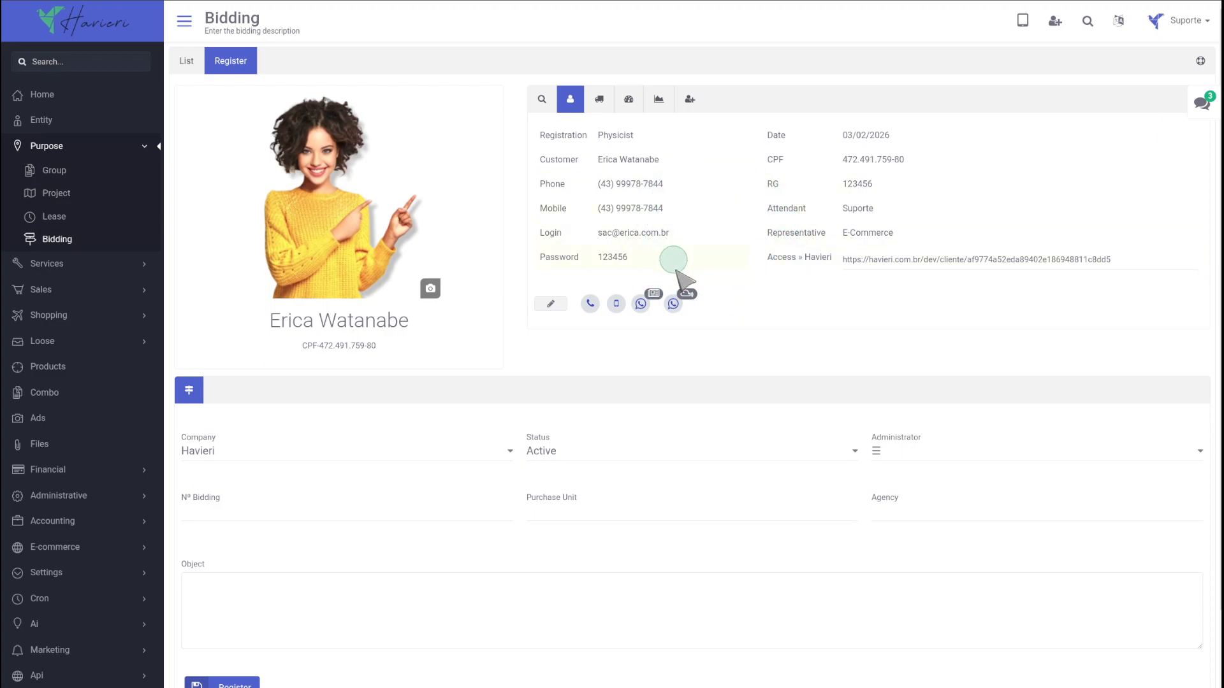
left_click(600, 101)
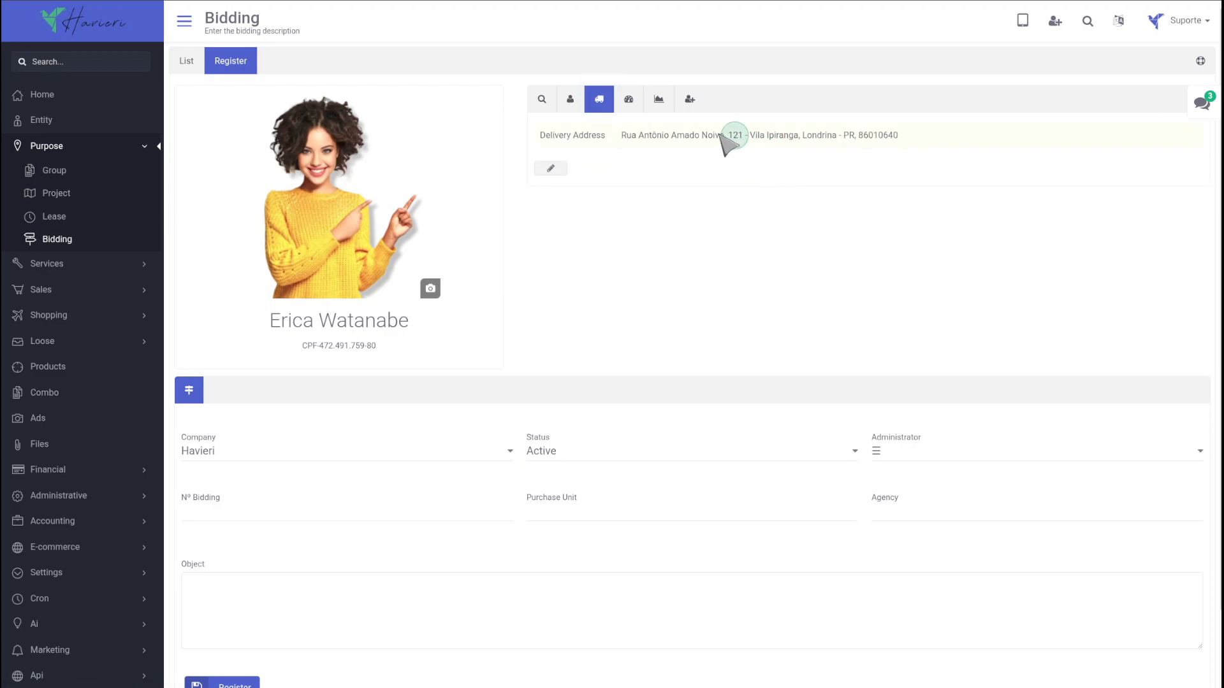
left_click(626, 102)
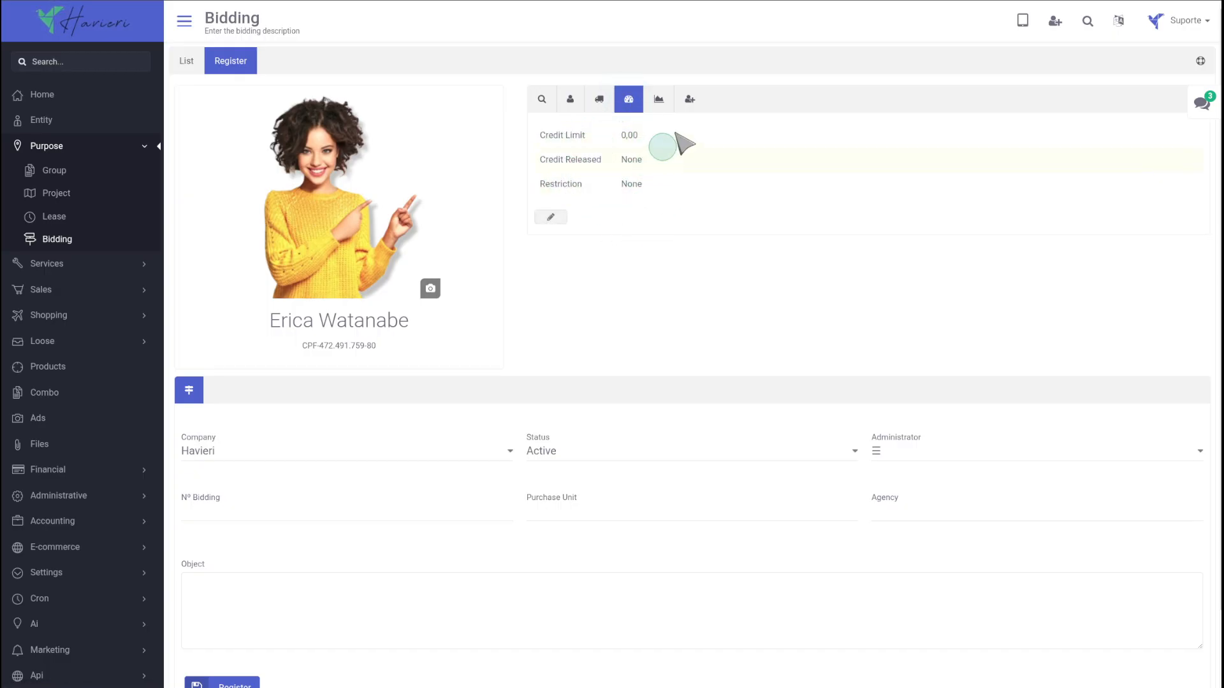
left_click(663, 101)
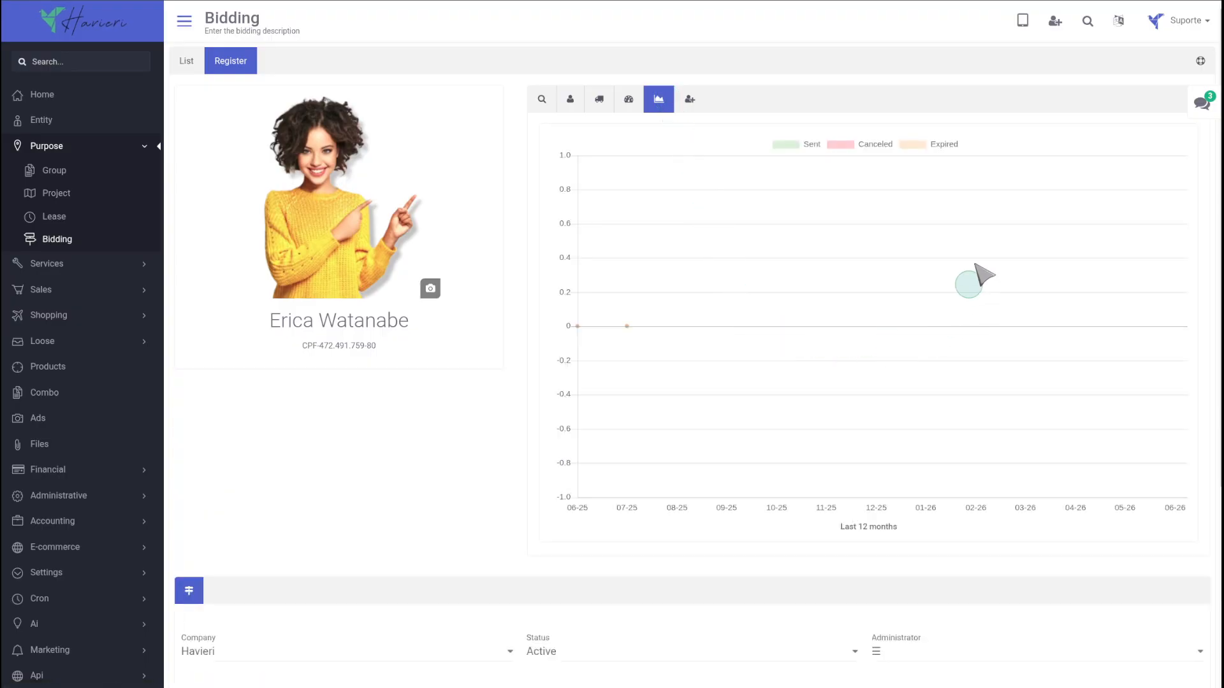
Open the customer's history, expand the orders for products 004 and 005, and view the sales records
left_click(689, 100)
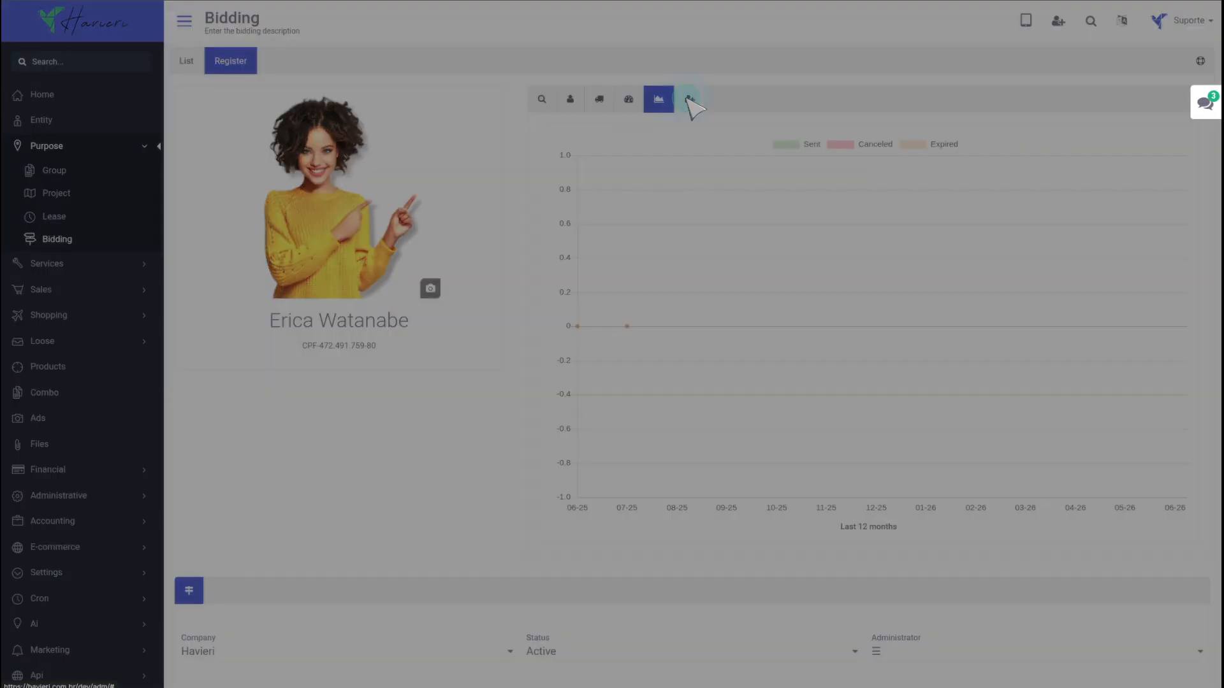
left_click(944, 149)
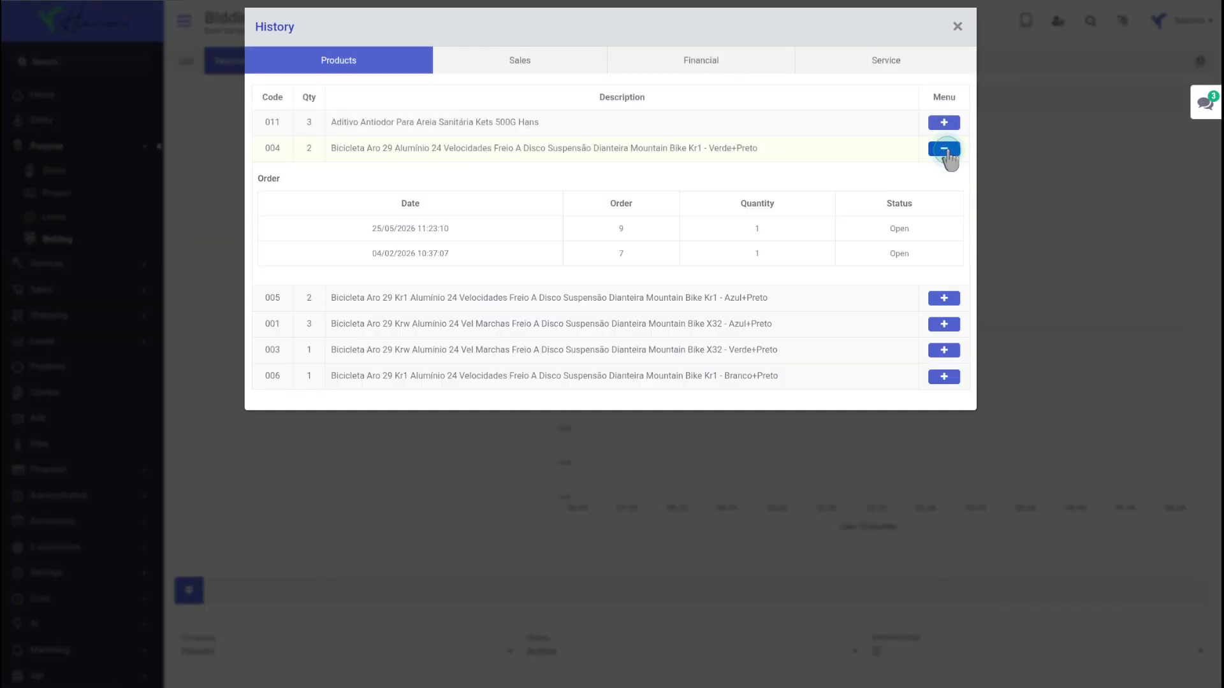
left_click(944, 298)
left_click(526, 60)
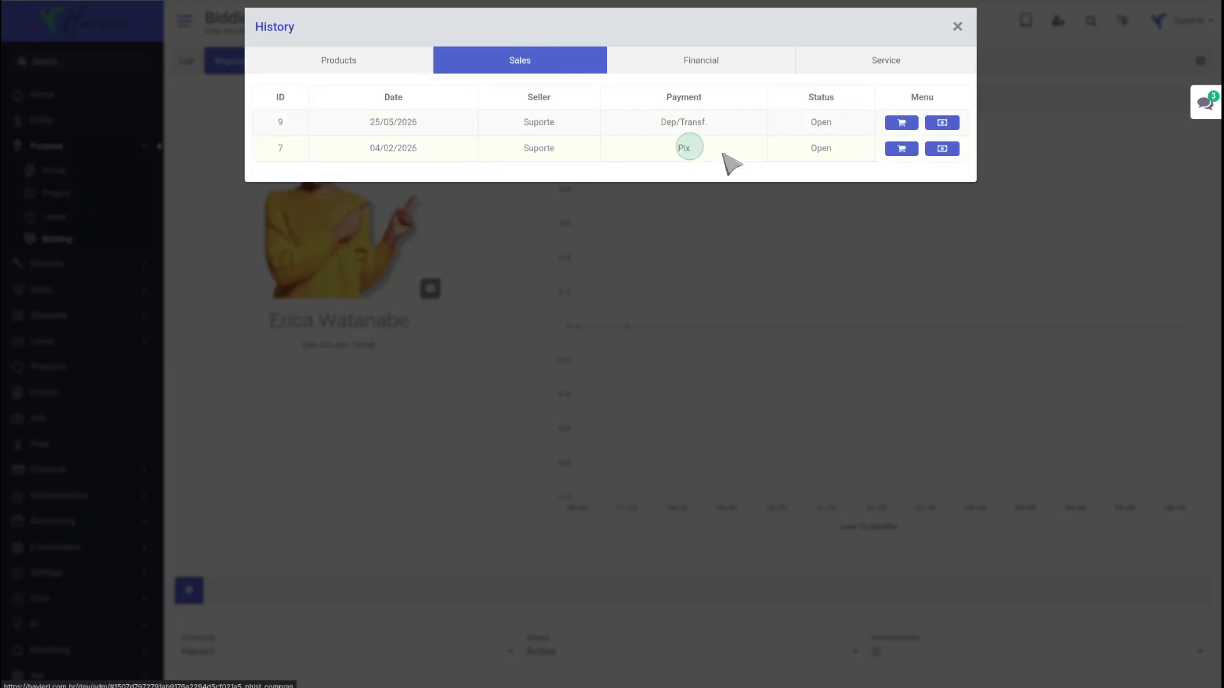
Expand the products and financial details of the Pix sale dated 04/02/2026, review the customer's service history, and close the history
left_click(902, 148)
left_click(942, 149)
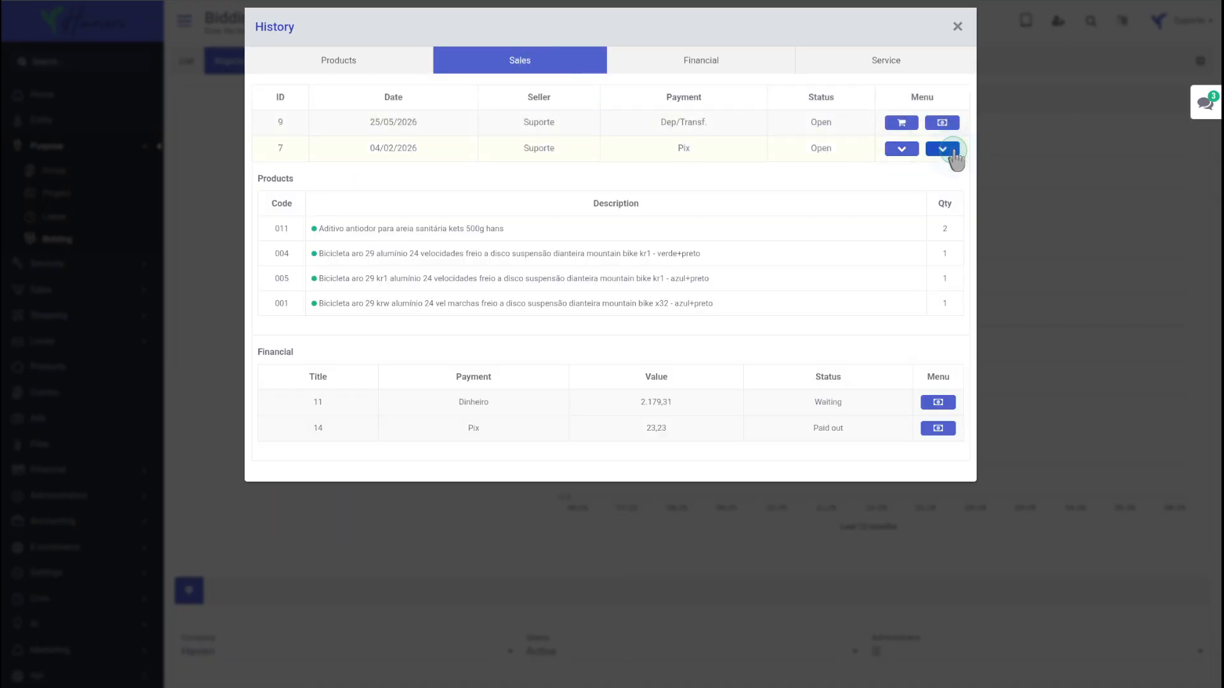
left_click(886, 61)
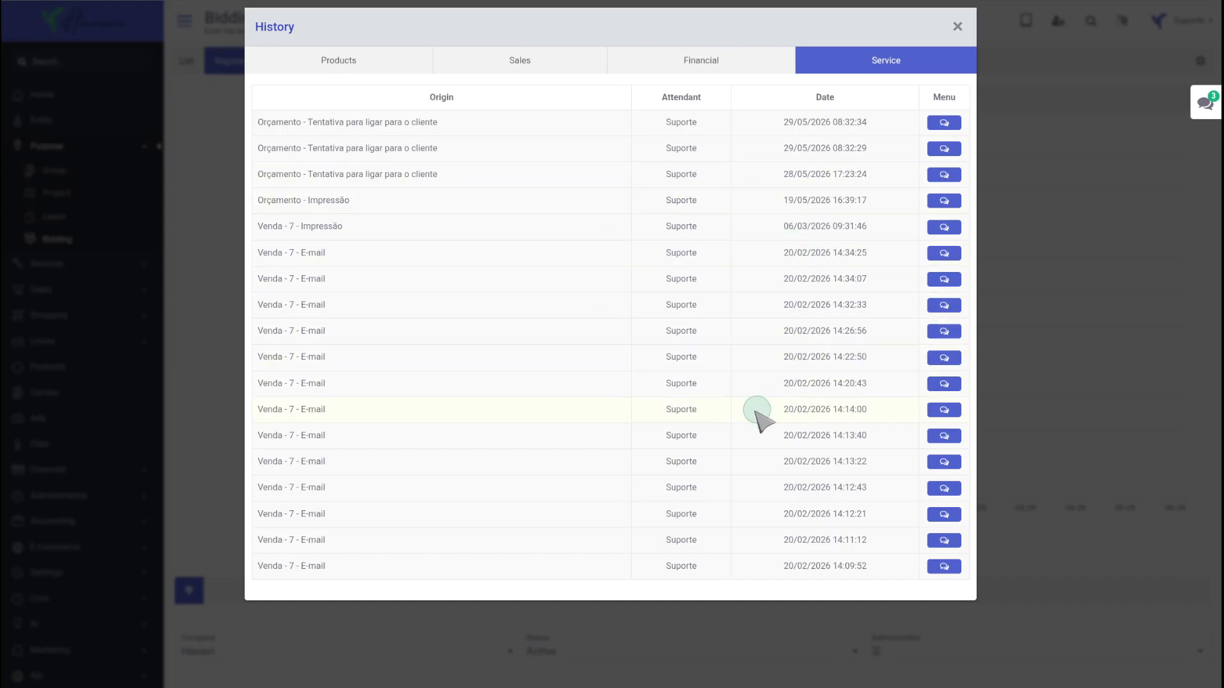
left_click(1050, 285)
Return to the client search view and set the new bidding's administrator to E-Commerce
scroll(797, 267, "down", 3)
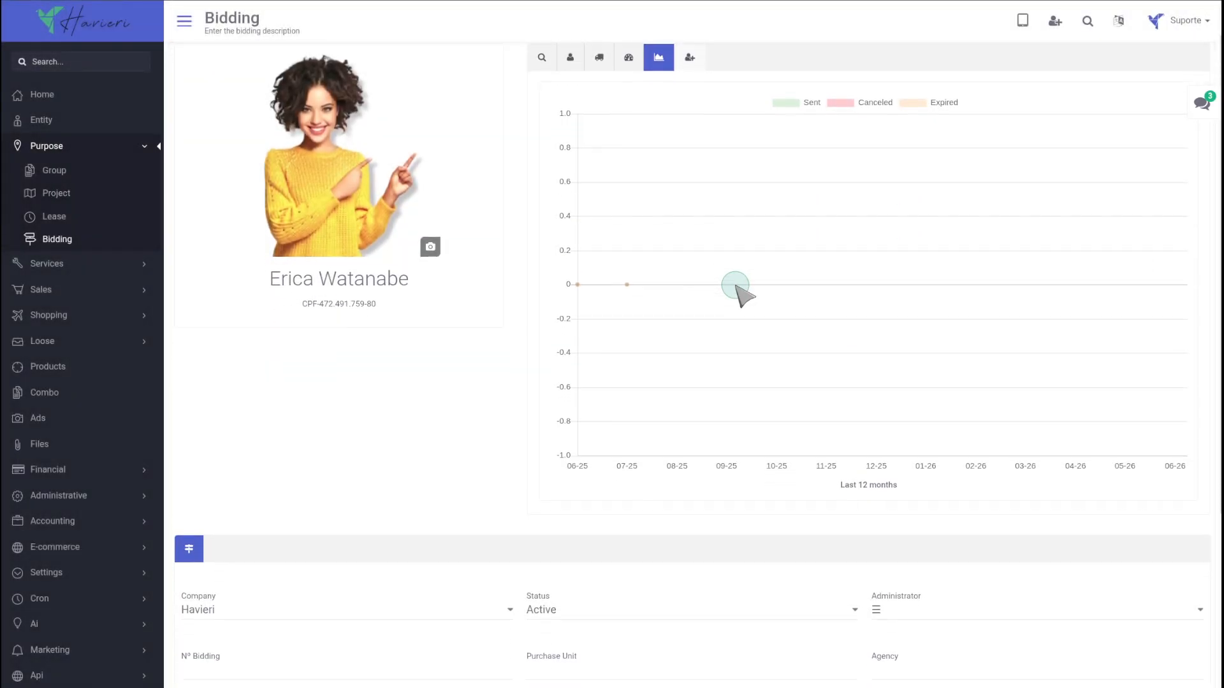
scroll(574, 121, "up", 3)
left_click(543, 100)
scroll(541, 319, "down", 2)
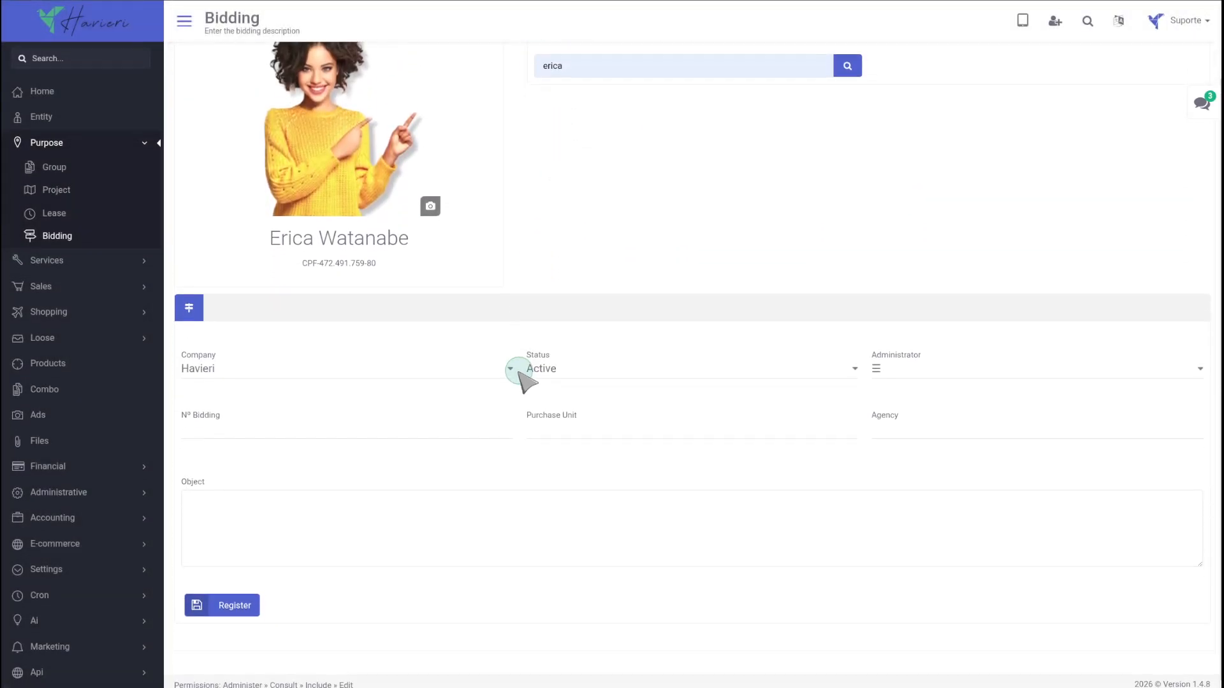
left_click(191, 301)
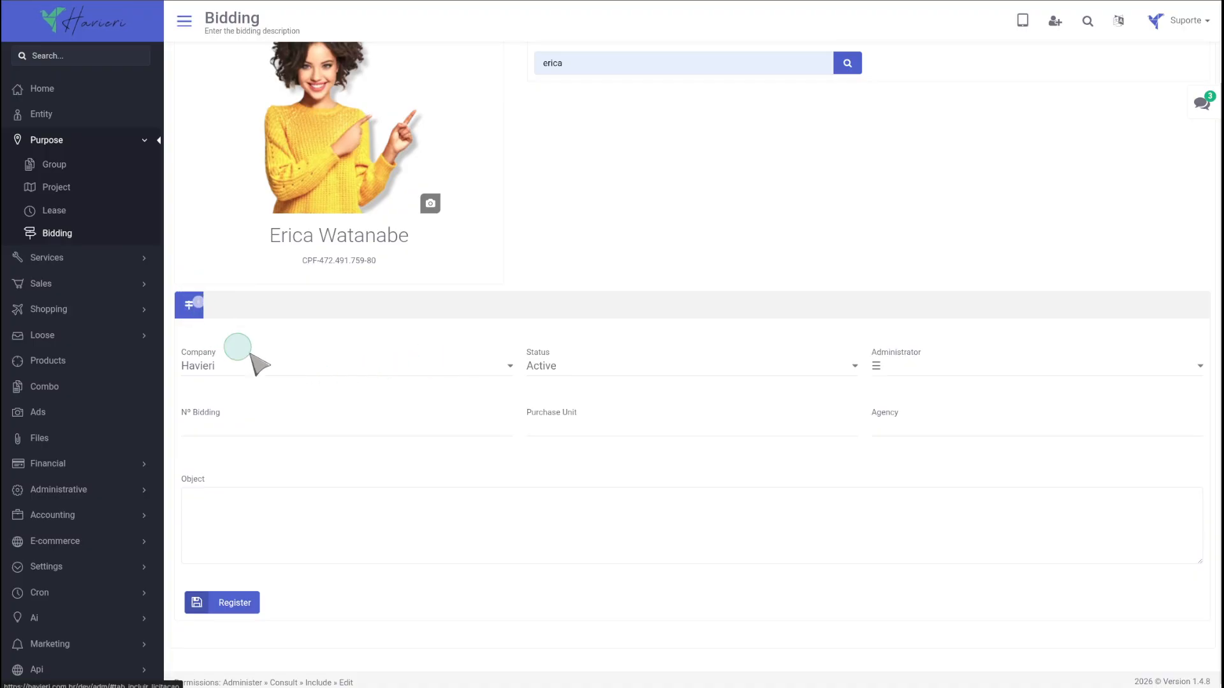
left_click(884, 371)
left_click(893, 402)
Fill in the bidding number 025-2026, purchase unit "Dep obras" and agency "Prefeitura SP"
left_click(262, 436)
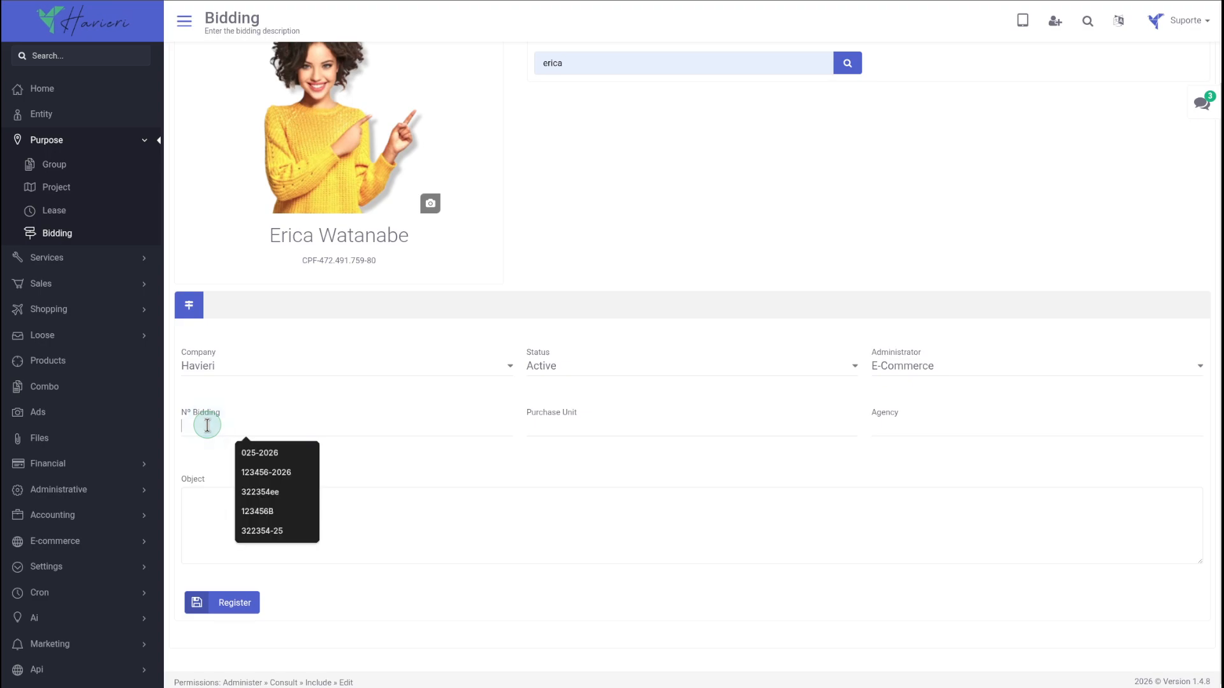
left_click(262, 451)
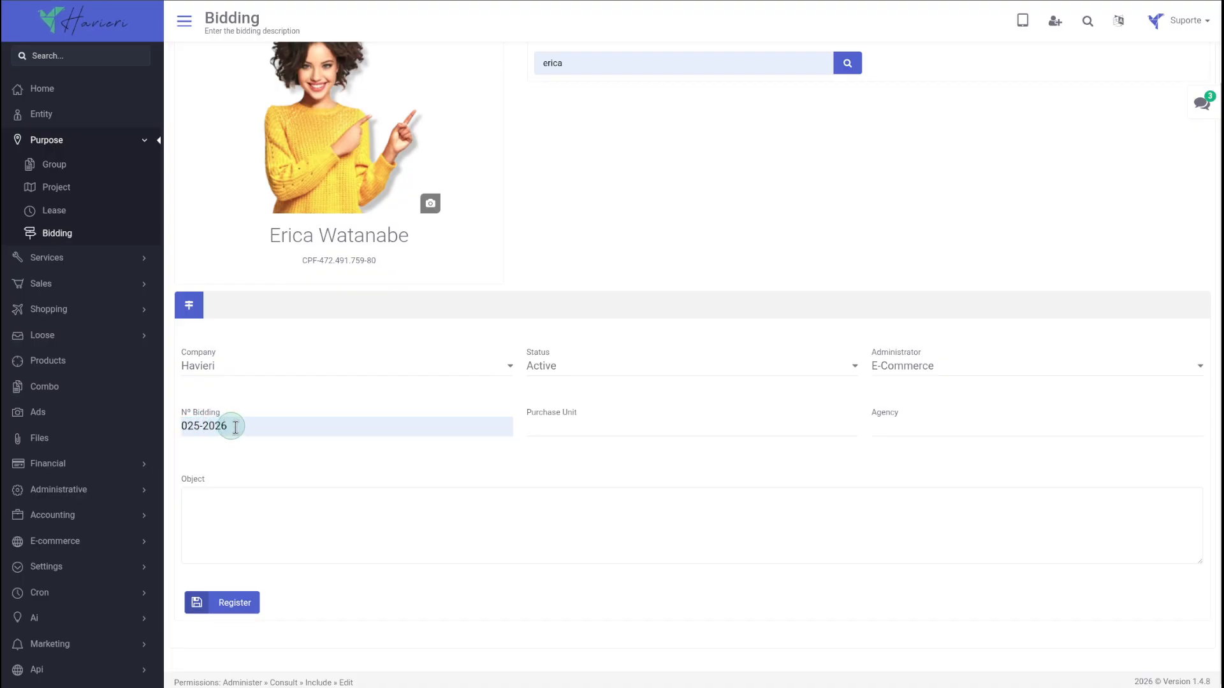
left_click(558, 430)
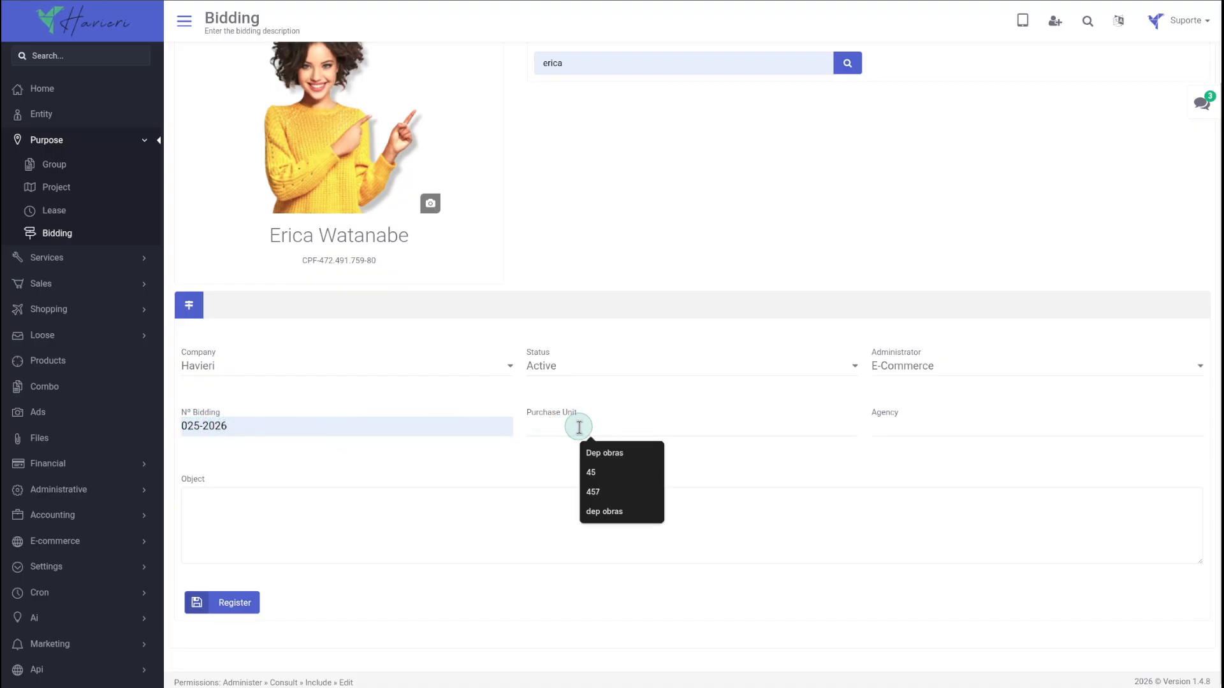
left_click(616, 454)
left_click(589, 418)
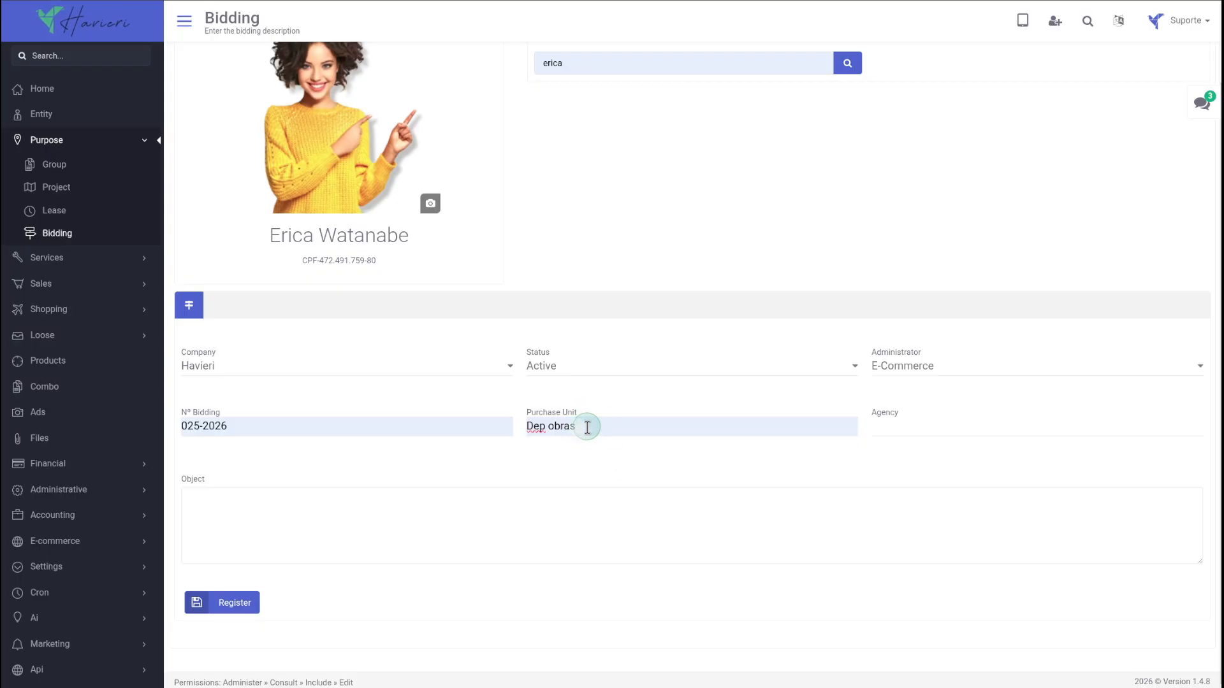
left_click(907, 425)
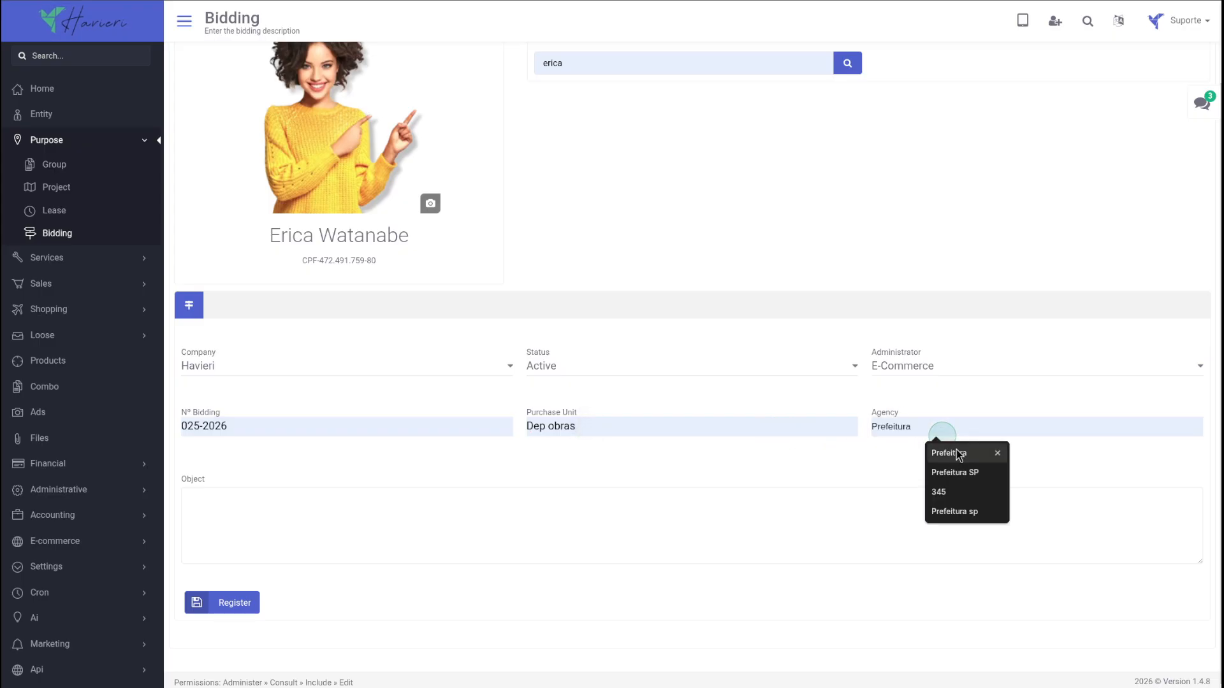
left_click(969, 475)
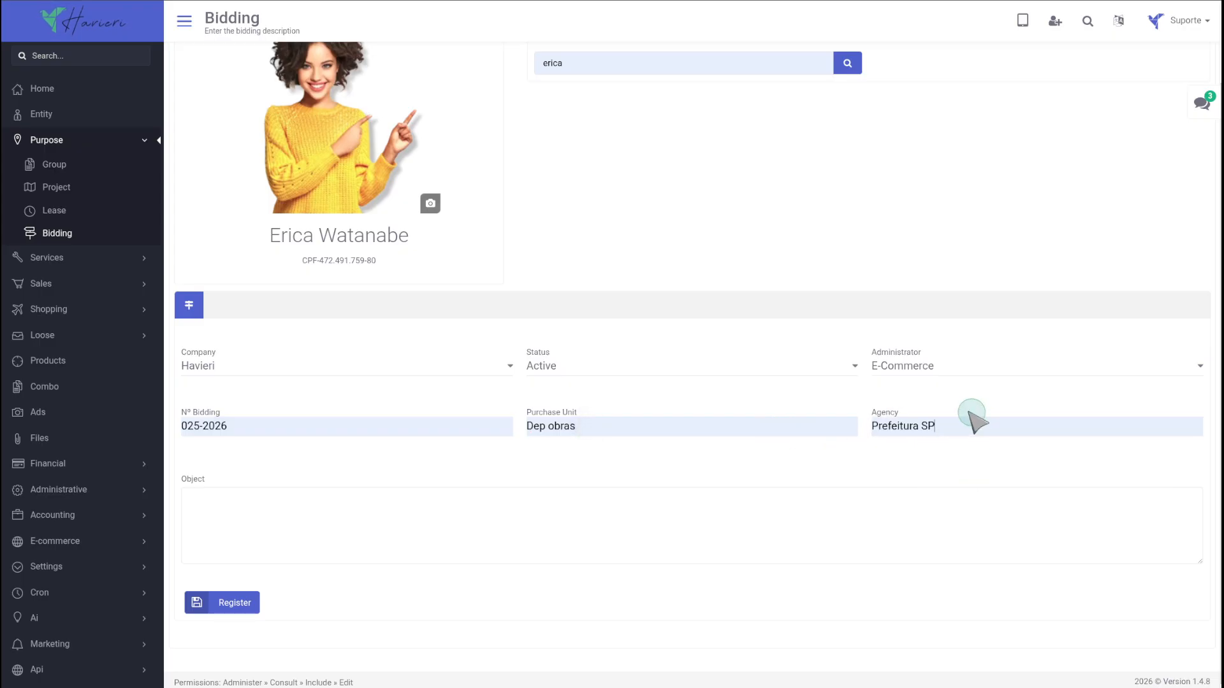
Enter "obs.... abc....." as the bidding's object and register the bidding
left_click(216, 529)
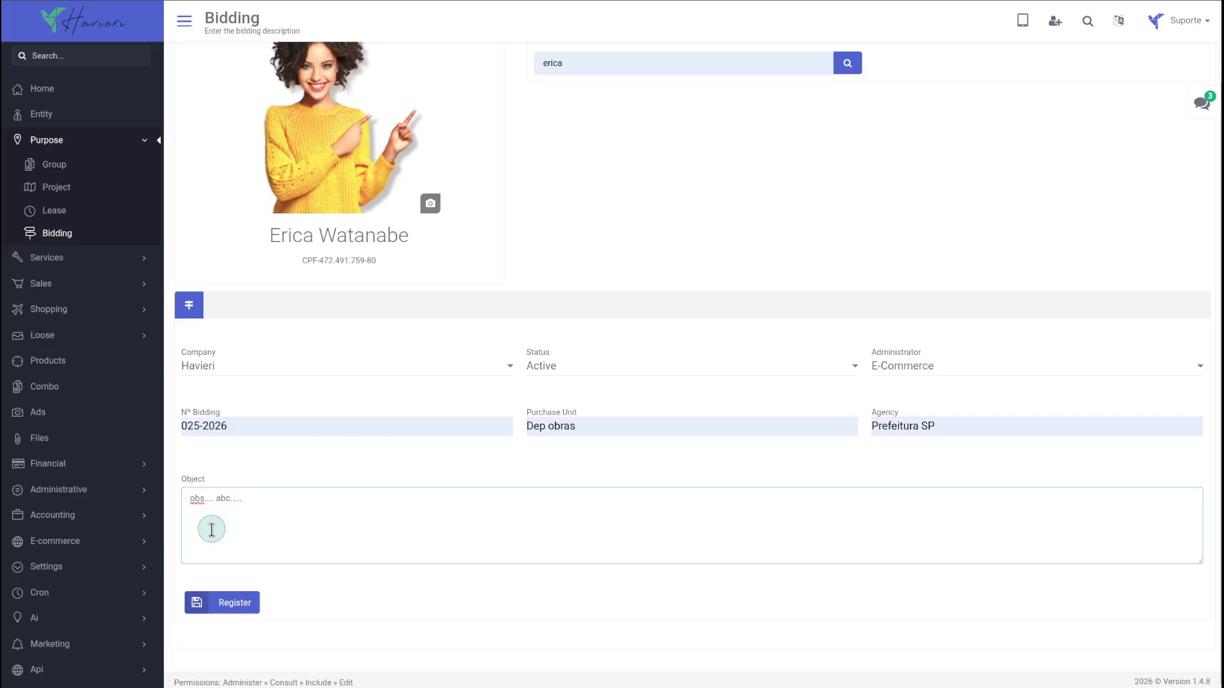
left_click(243, 609)
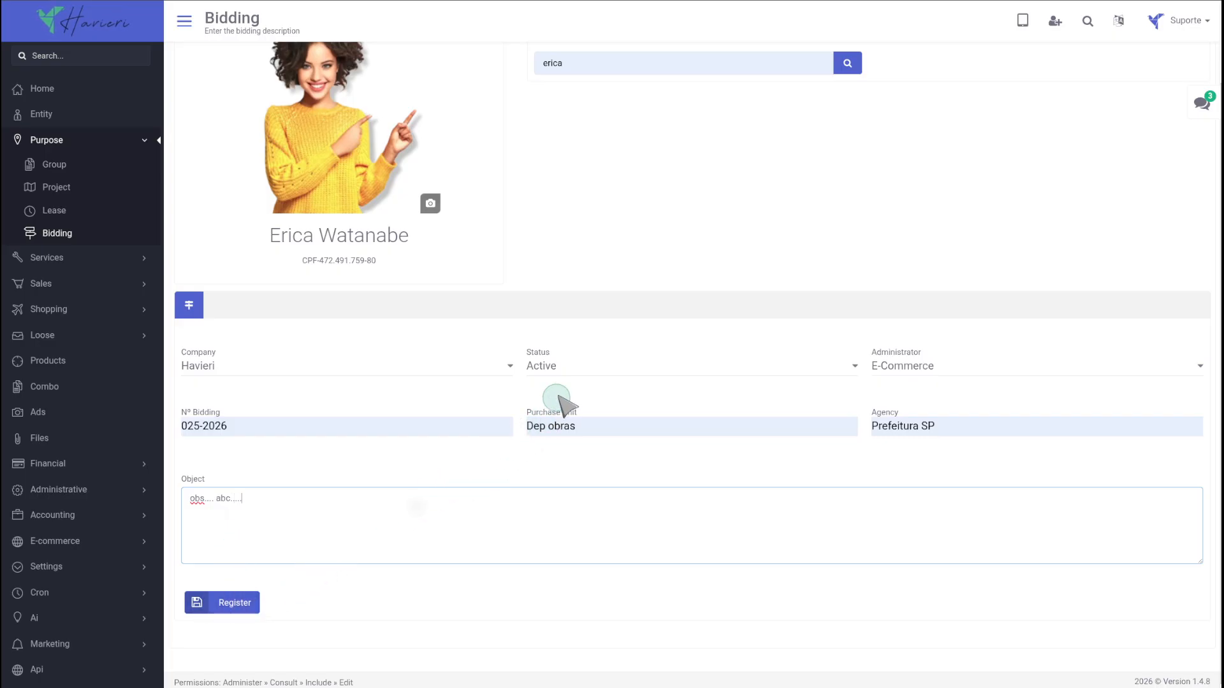
left_click(553, 369)
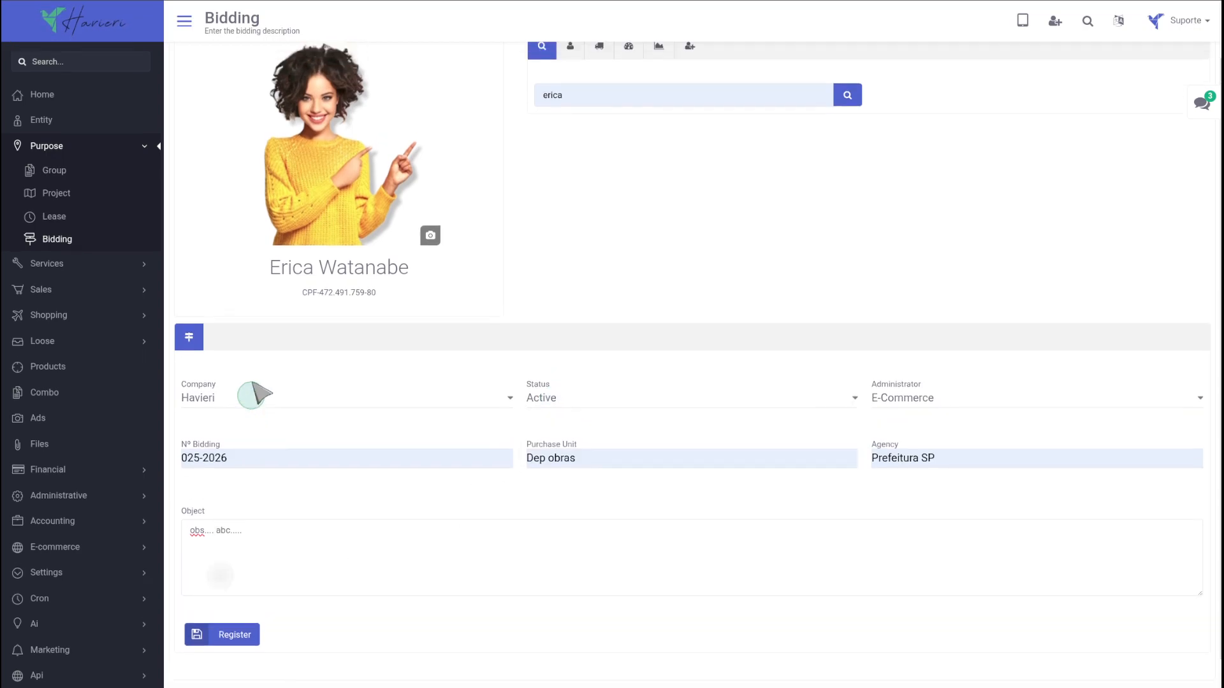
Open bidding 025-2026 from the list for editing and review its services, sales, attachments and main data
left_click(187, 62)
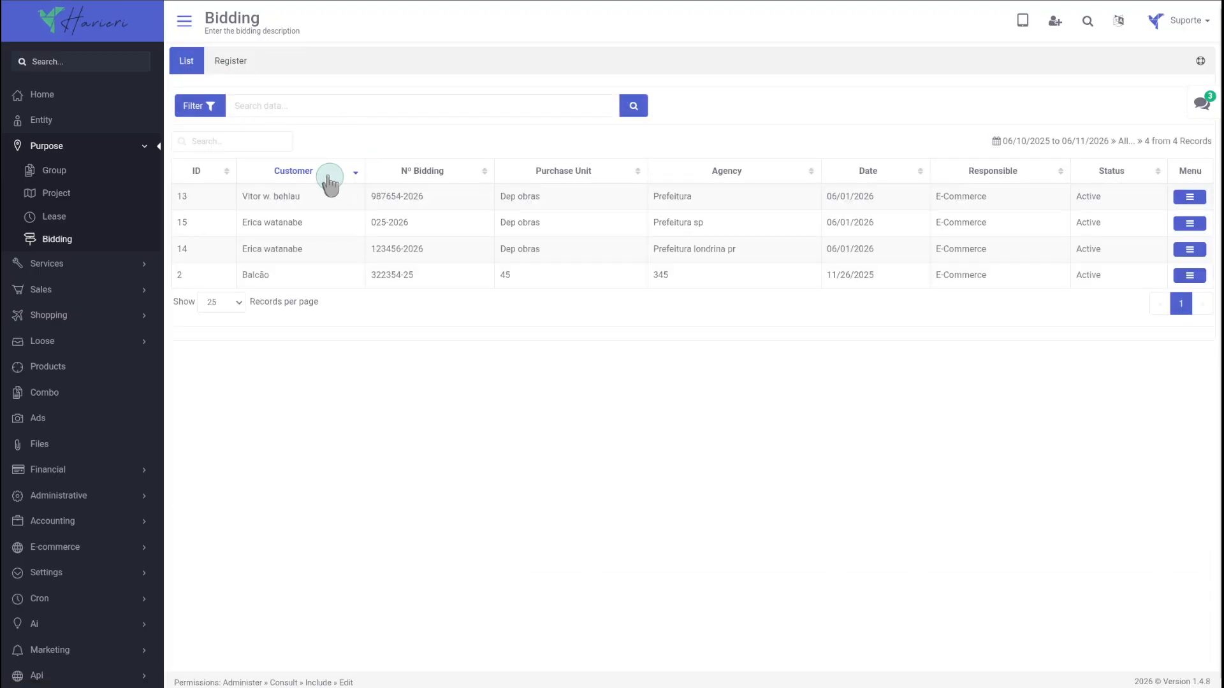
left_click(1195, 228)
left_click(862, 110)
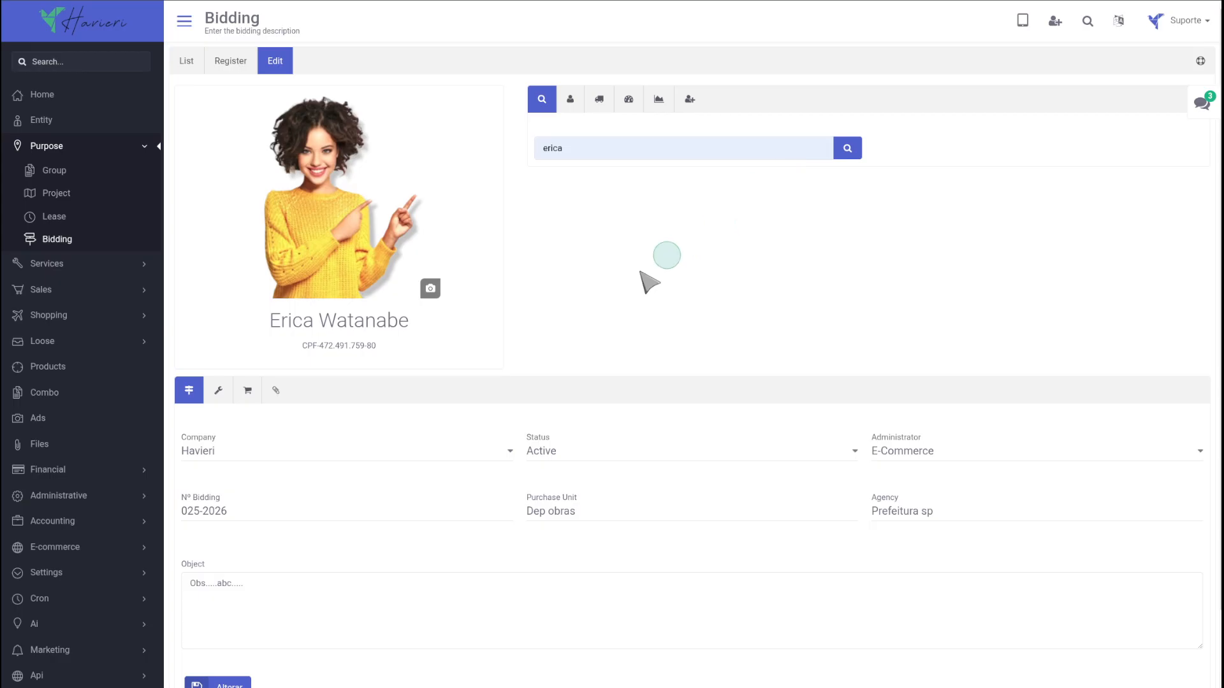
left_click(219, 392)
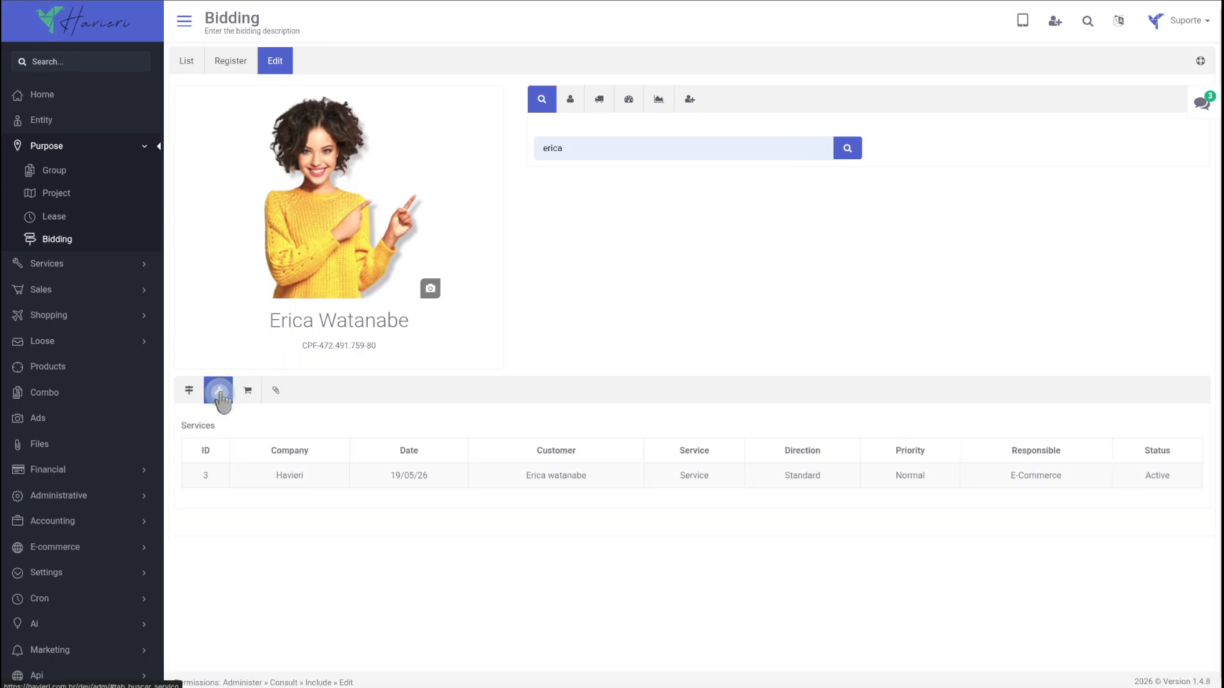
left_click(248, 392)
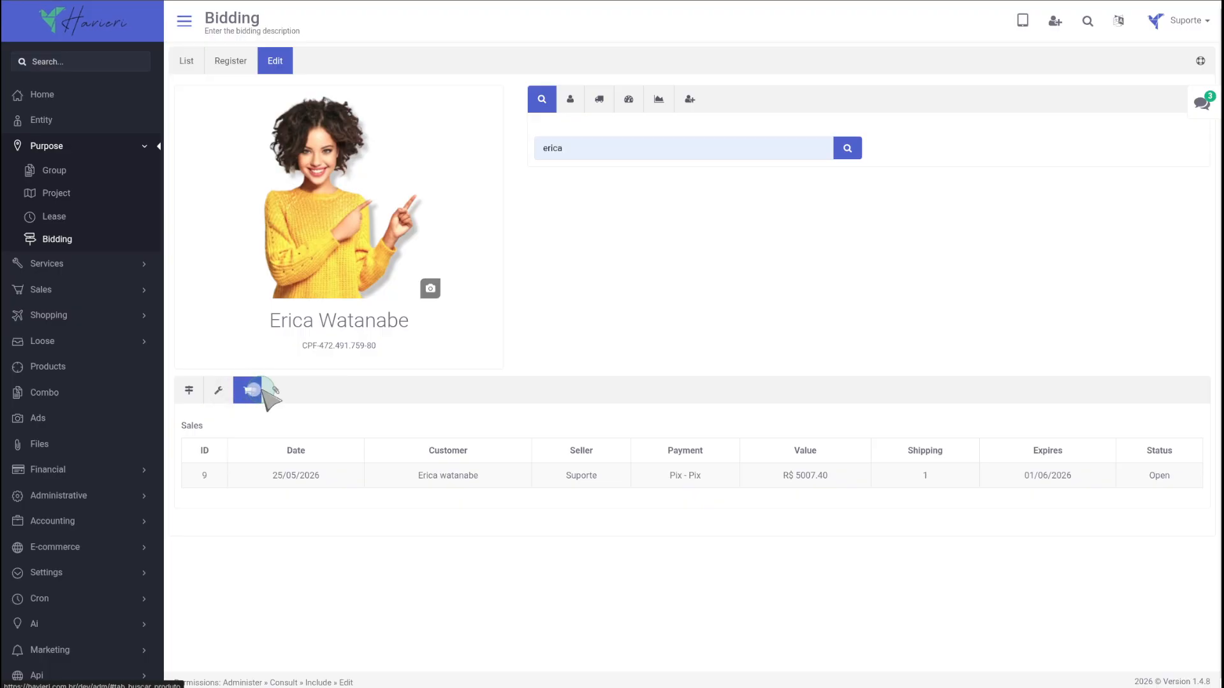
left_click(275, 392)
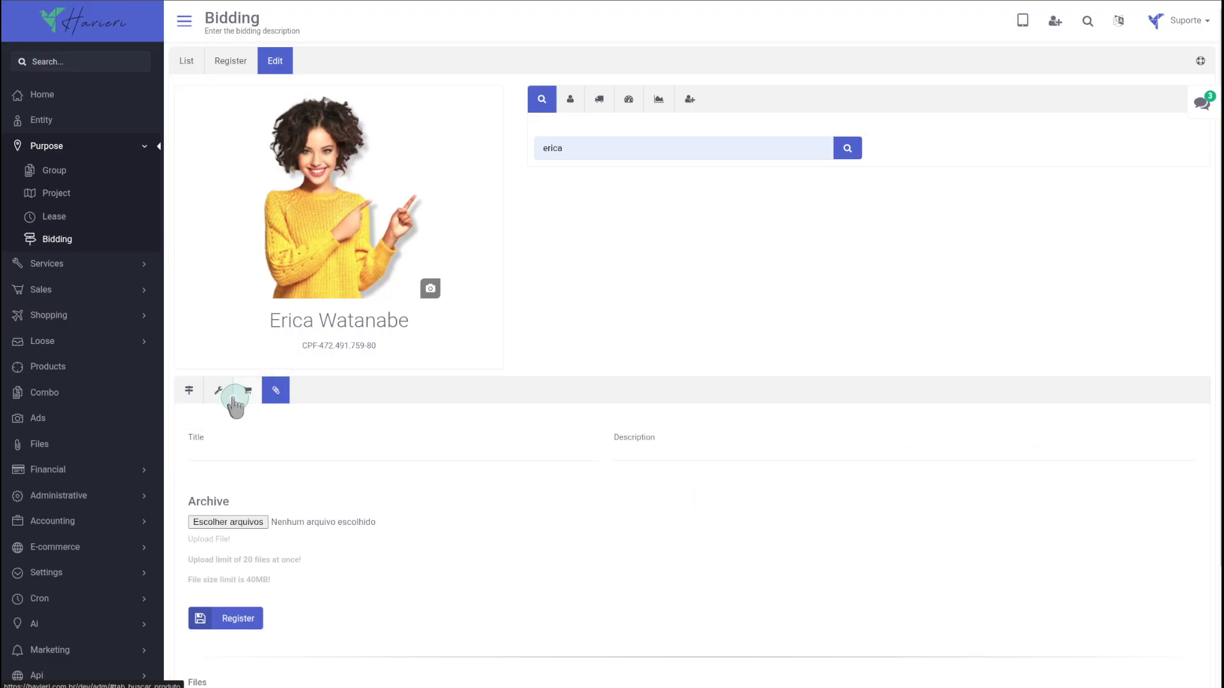
left_click(189, 391)
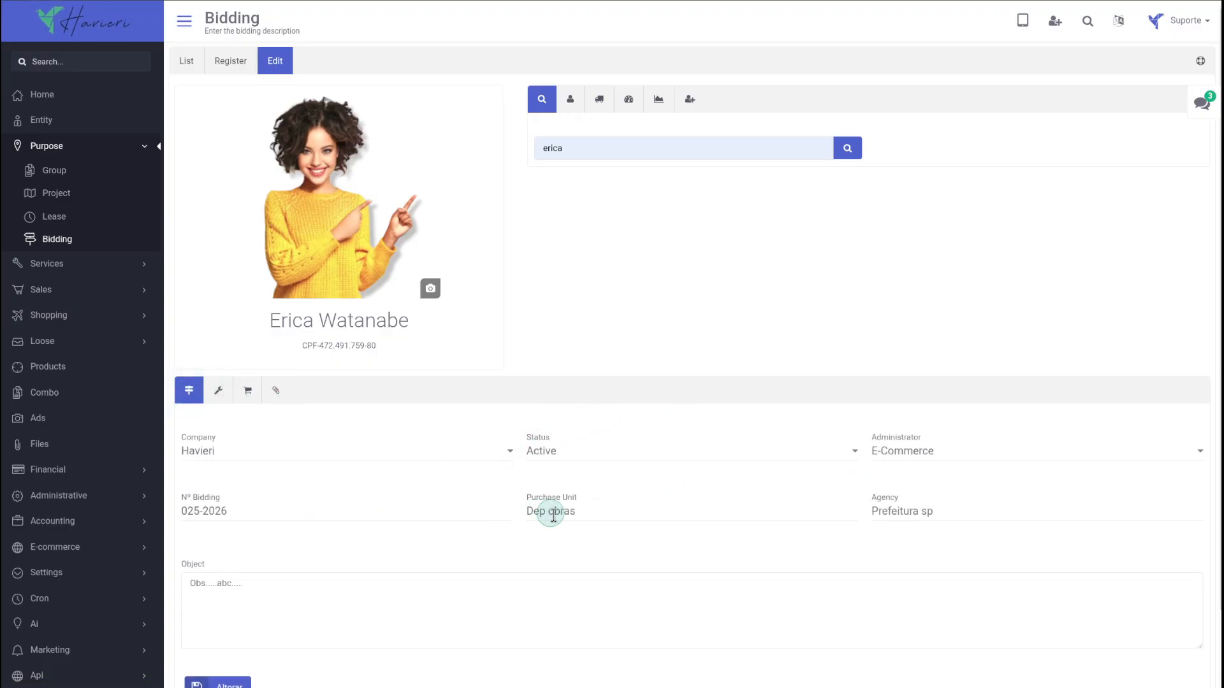
scroll(573, 510, "down", 2)
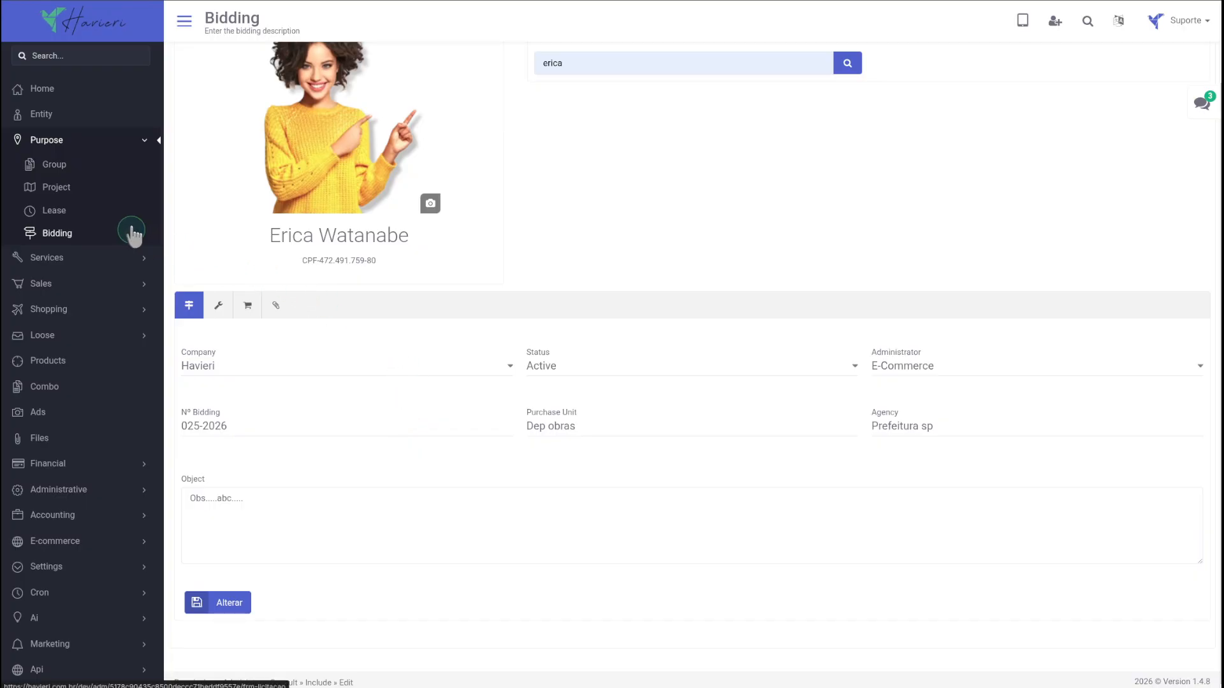
Go to the service assistance records and open the service dated 05/19/2026 for editing
left_click(61, 260)
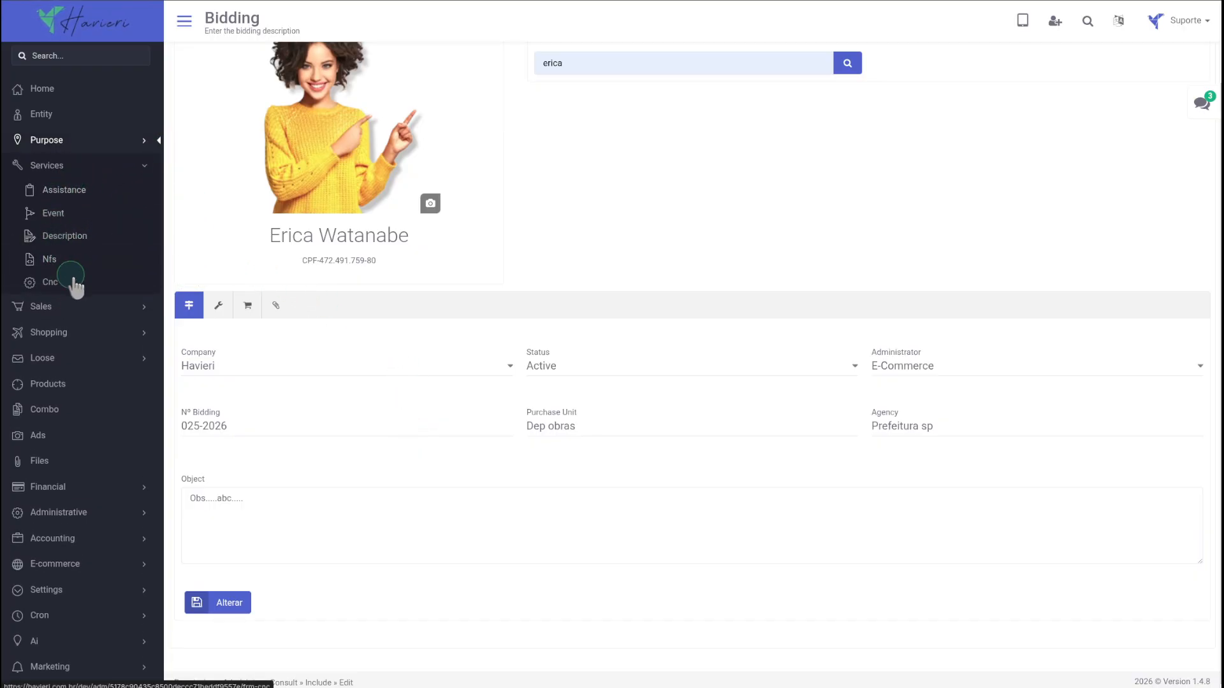
left_click(79, 189)
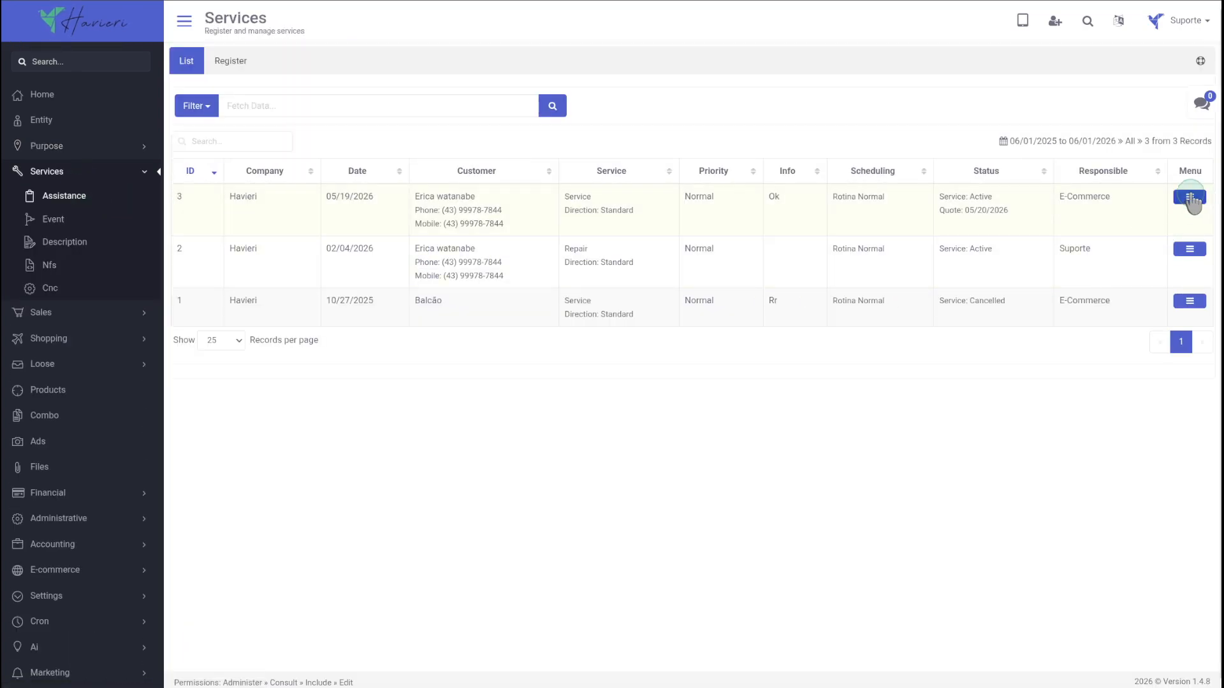
left_click(1190, 197)
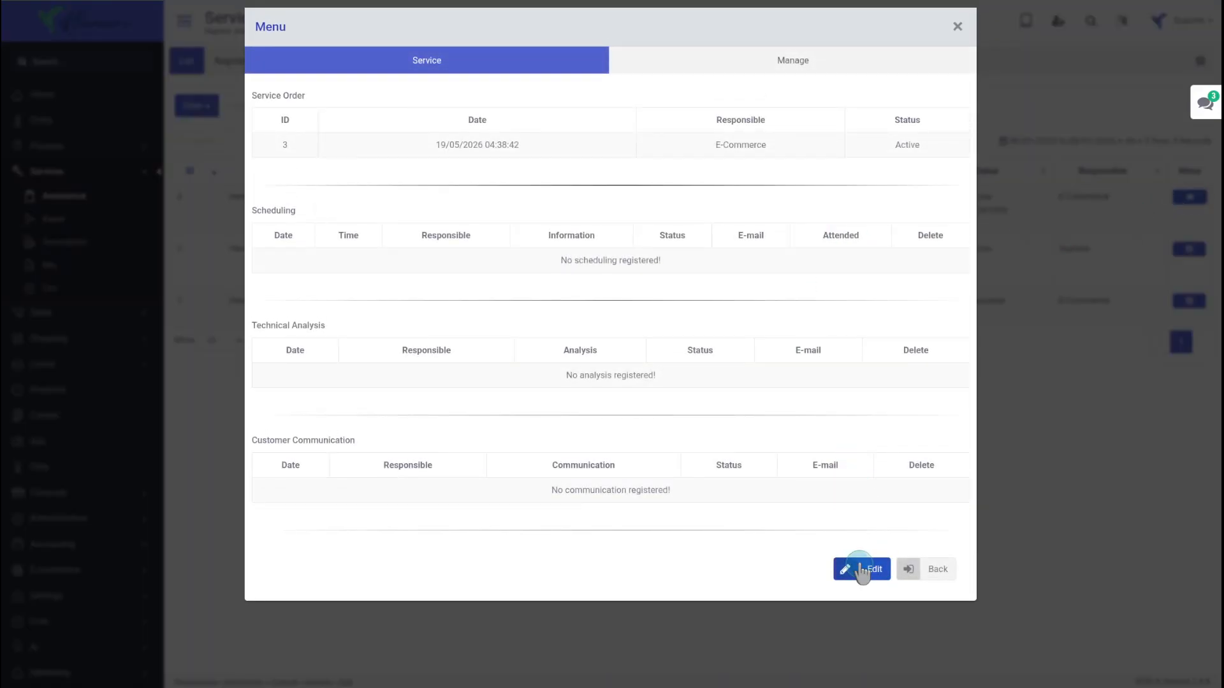
left_click(860, 566)
Remove the service's existing purpose link and link the service to the purpose Bidding 025-2026
left_click(569, 99)
left_click(684, 168)
left_click(593, 220)
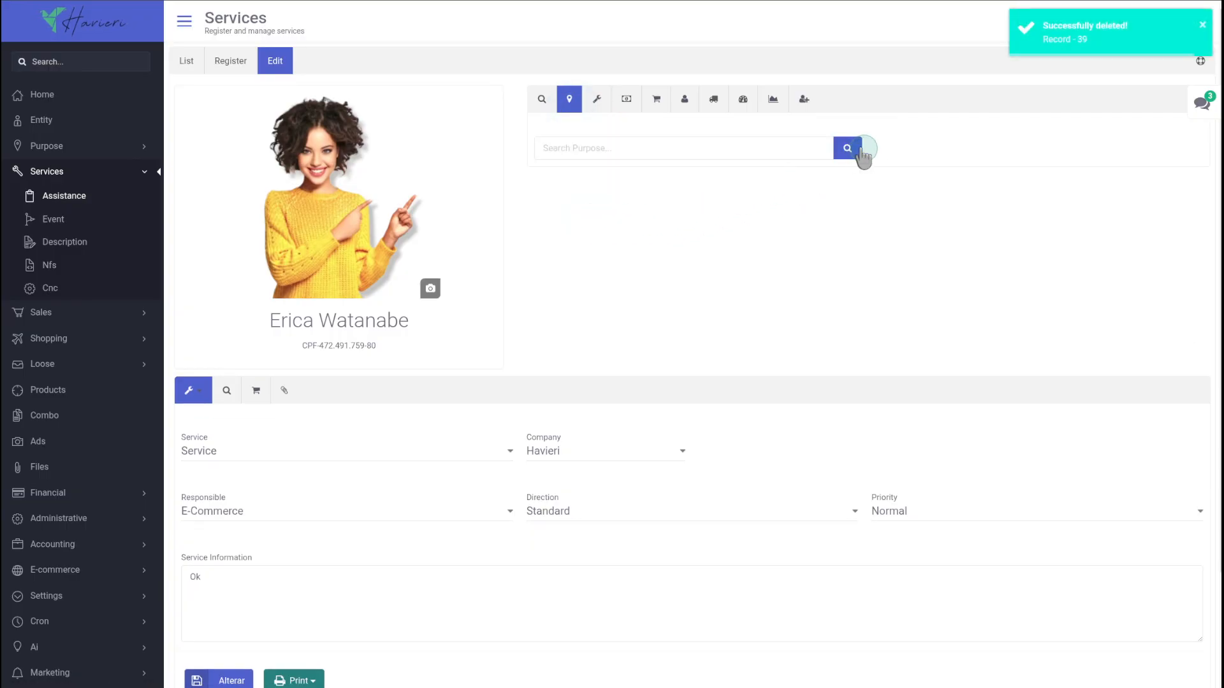
left_click(851, 152)
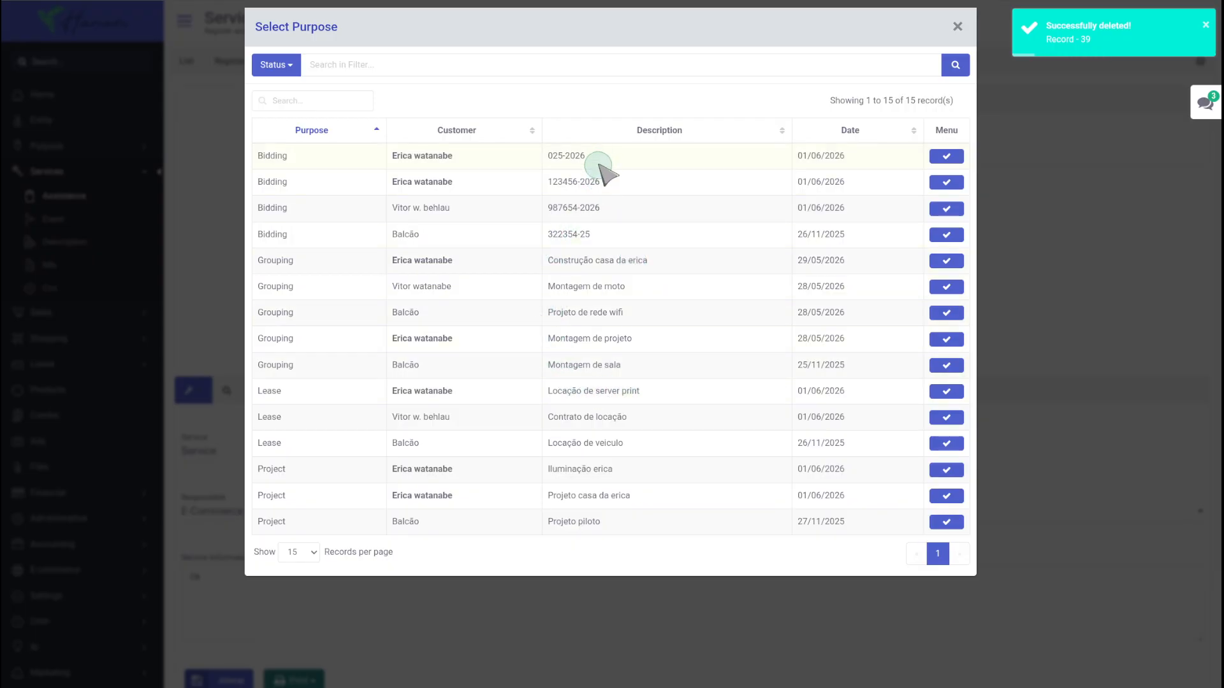
left_click_drag(595, 159, 568, 159)
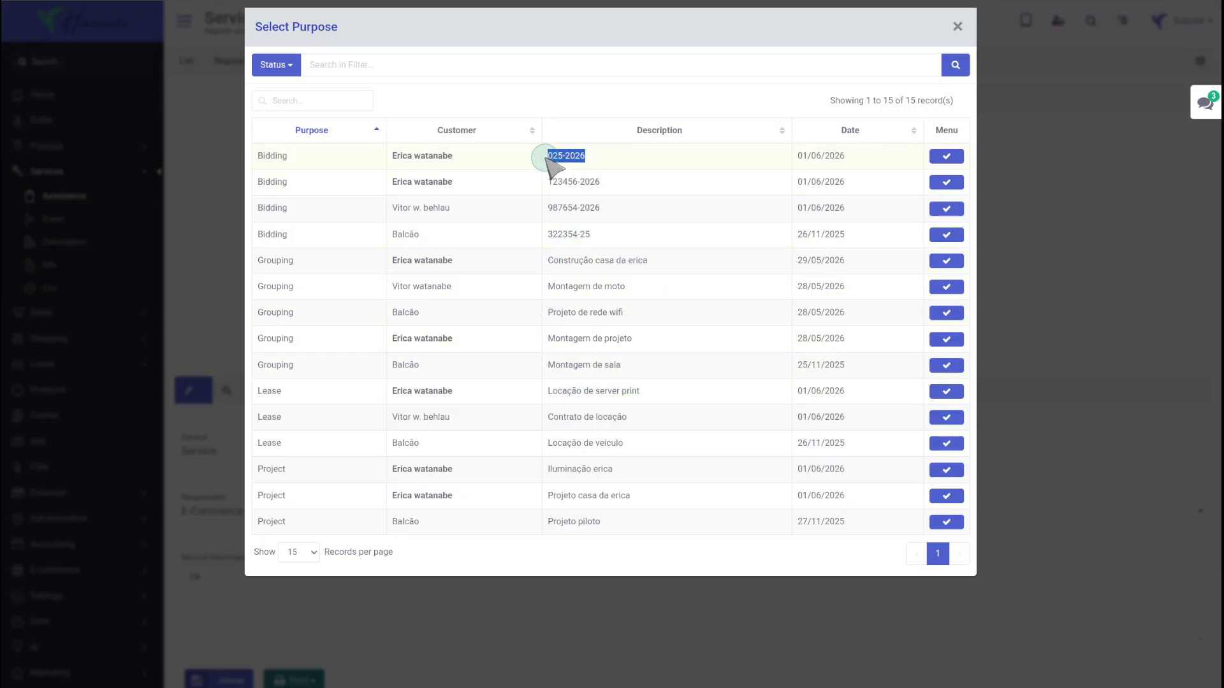
left_click(946, 160)
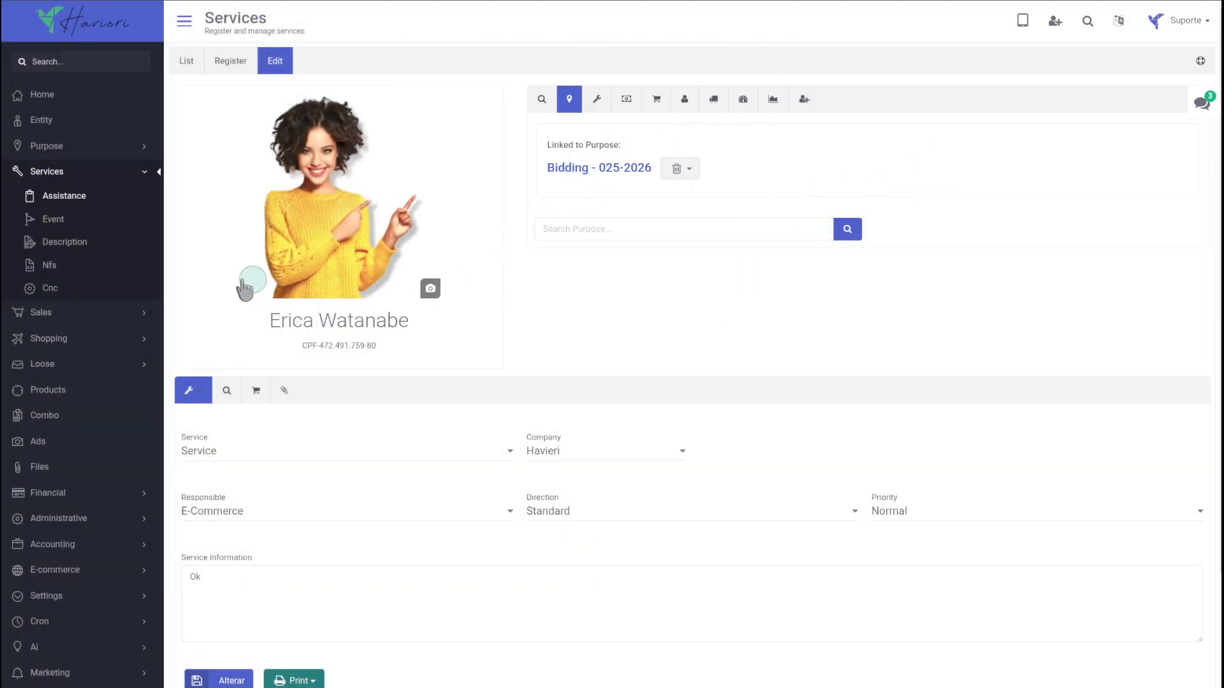
Go to the sales orders and open the order dated 05/25/2026 for editing
left_click(52, 316)
left_click(59, 267)
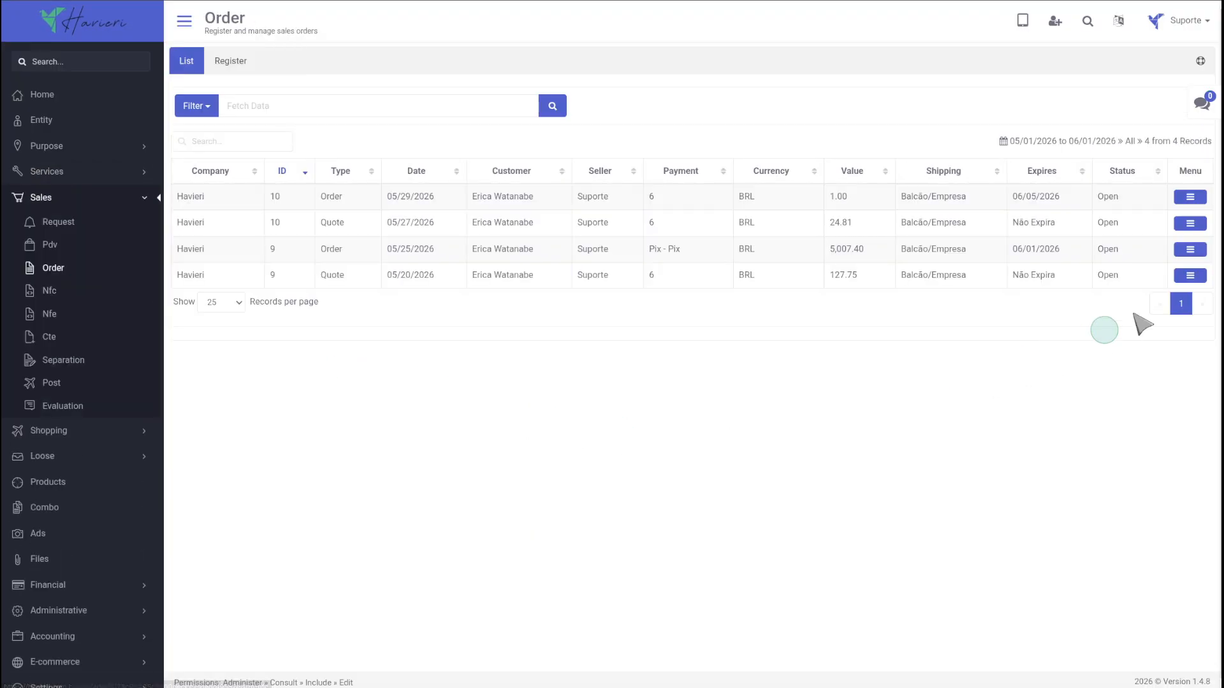
left_click(1190, 250)
left_click(868, 137)
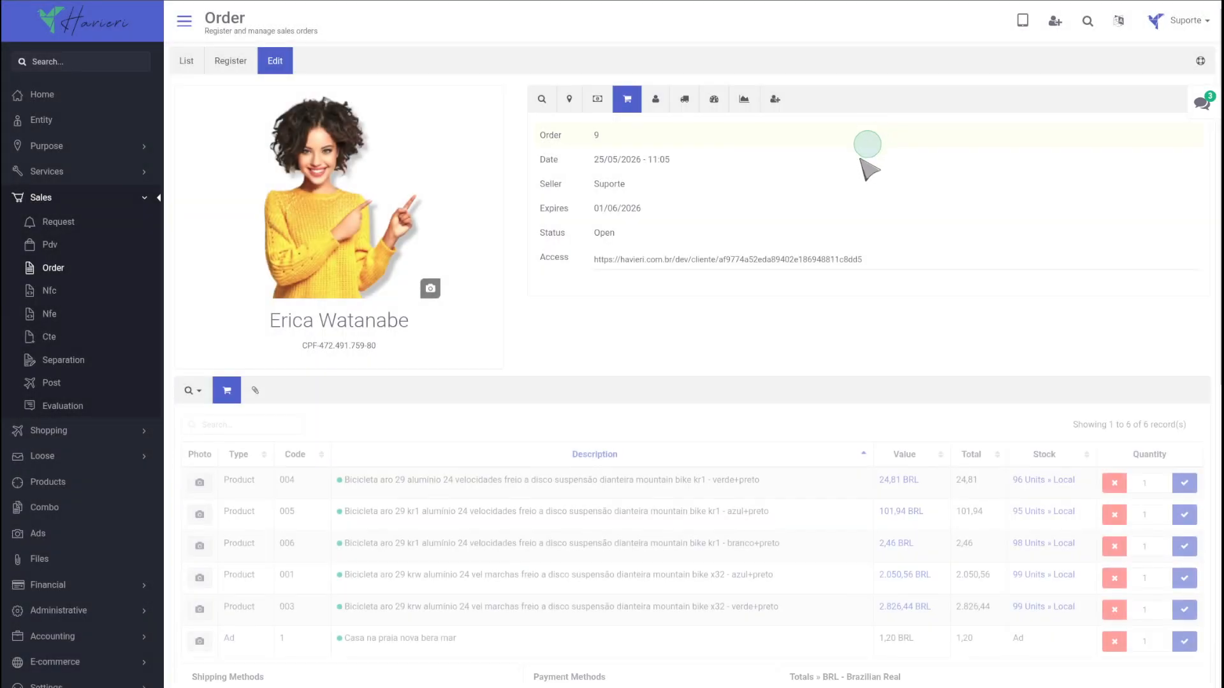
Delete the sales order's link to its purpose, relink it to Bidding 025-2026, and review the order's items
left_click(573, 103)
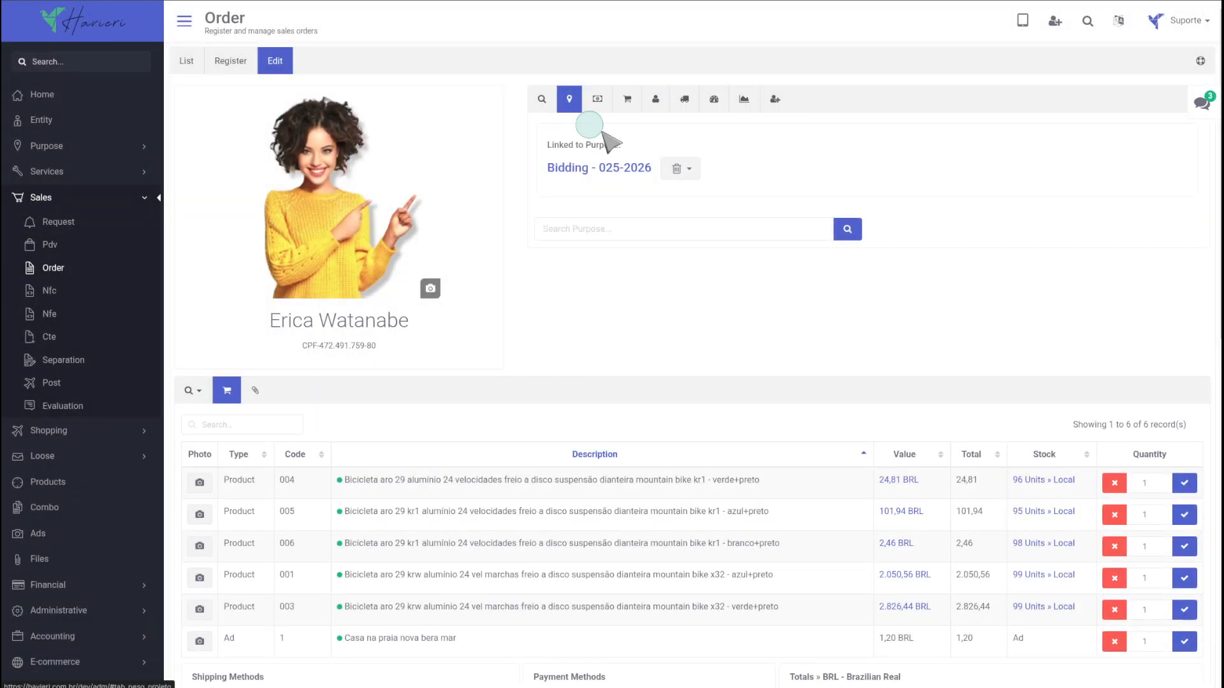
left_click(588, 219)
left_click(848, 145)
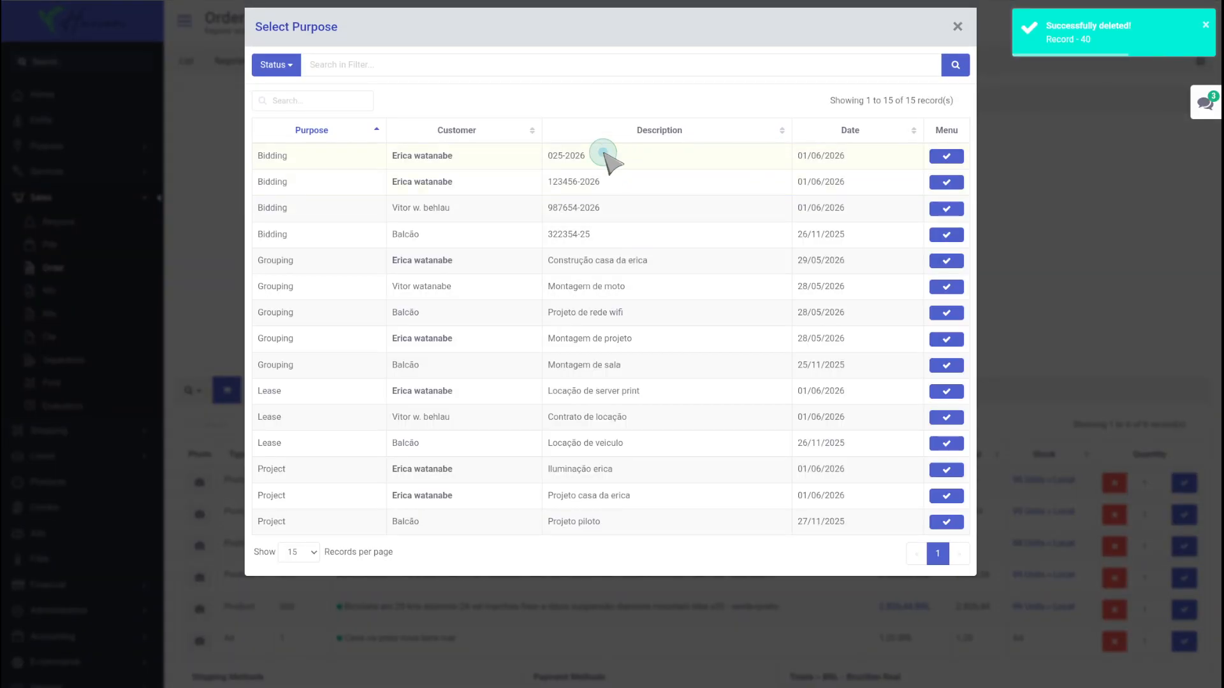
left_click_drag(545, 155, 388, 153)
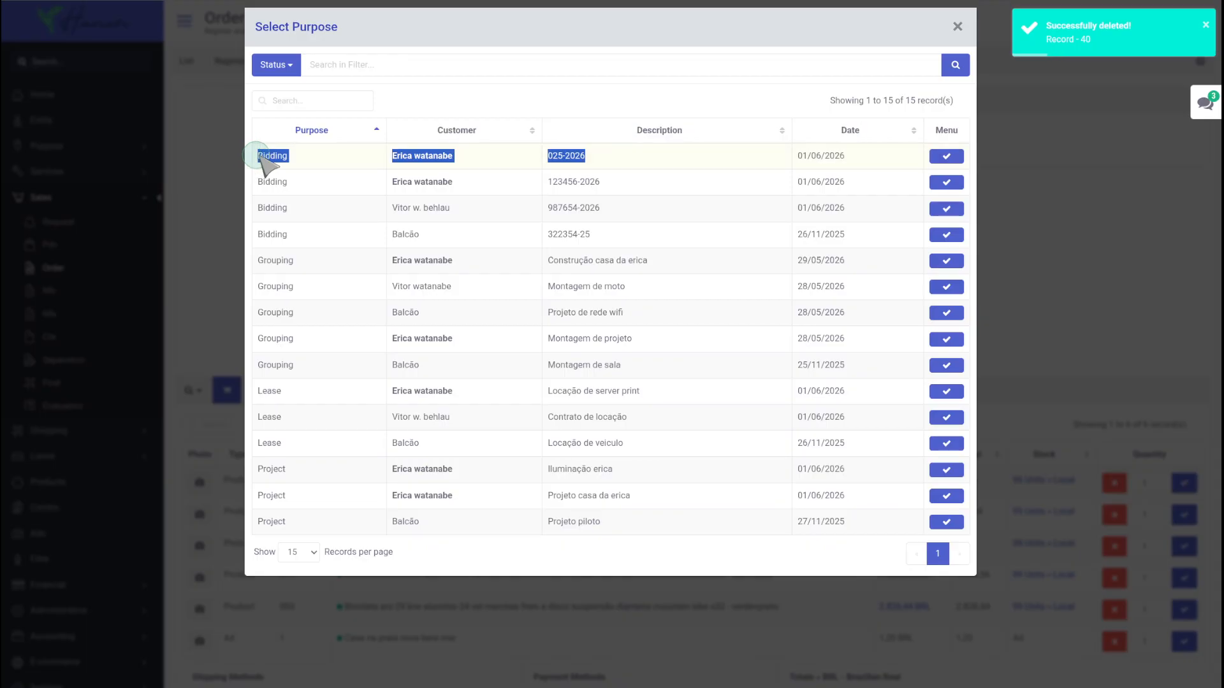
left_click(942, 157)
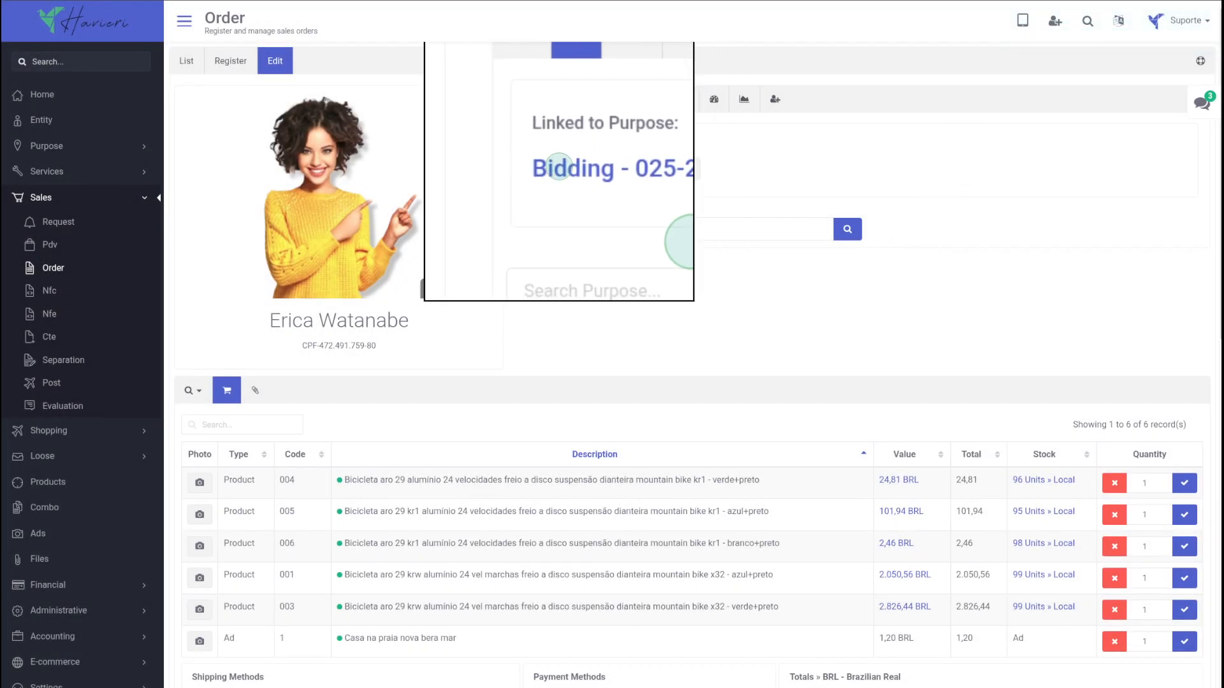
scroll(943, 329, "down", 3)
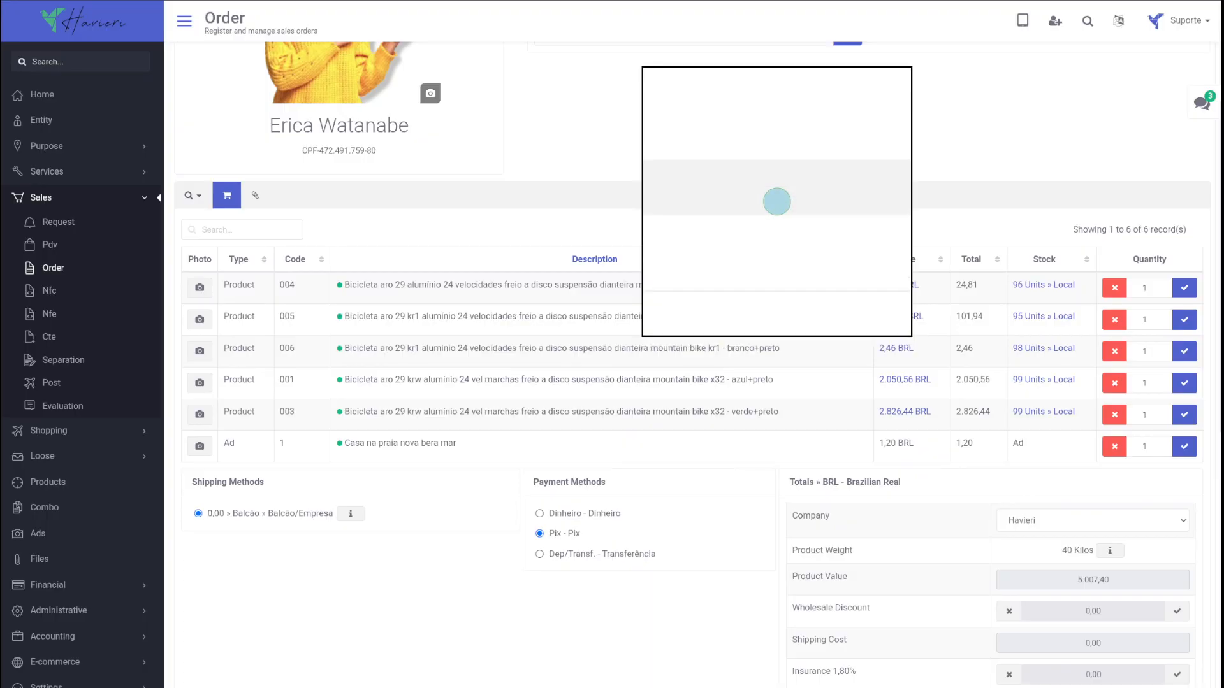
Review the sales order's totals, available functions and occurrence log
scroll(847, 335, "down", 5)
scroll(956, 376, "down", 3)
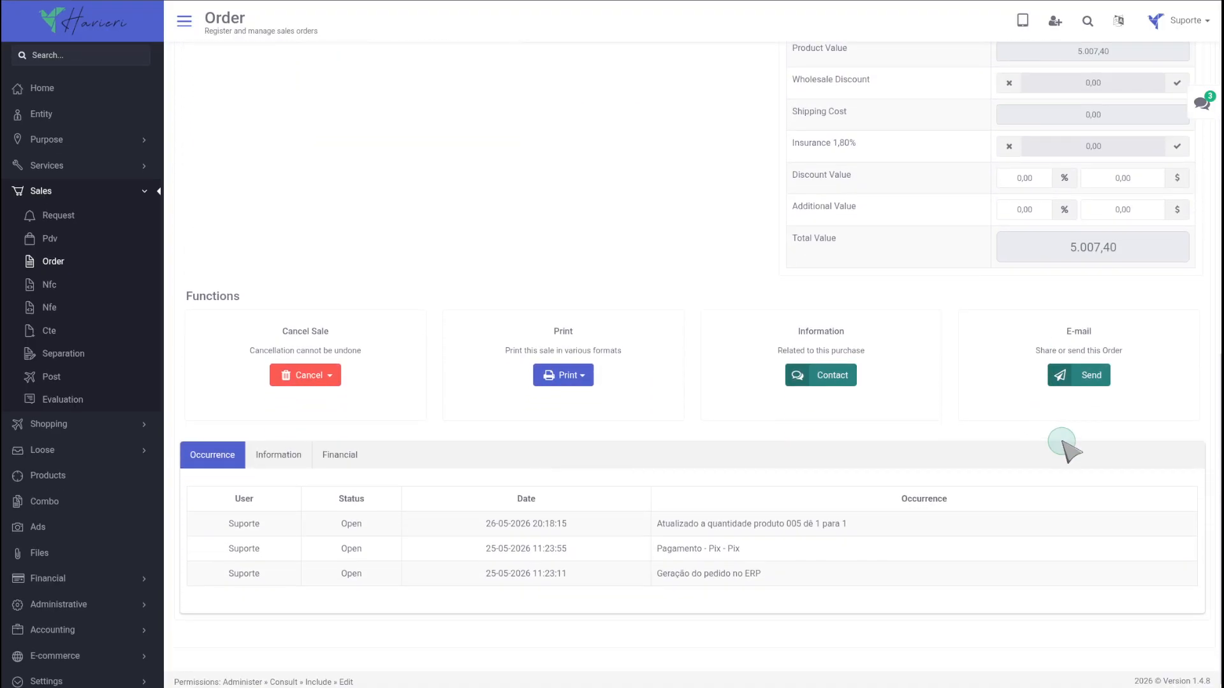
scroll(1051, 433, "up", 8)
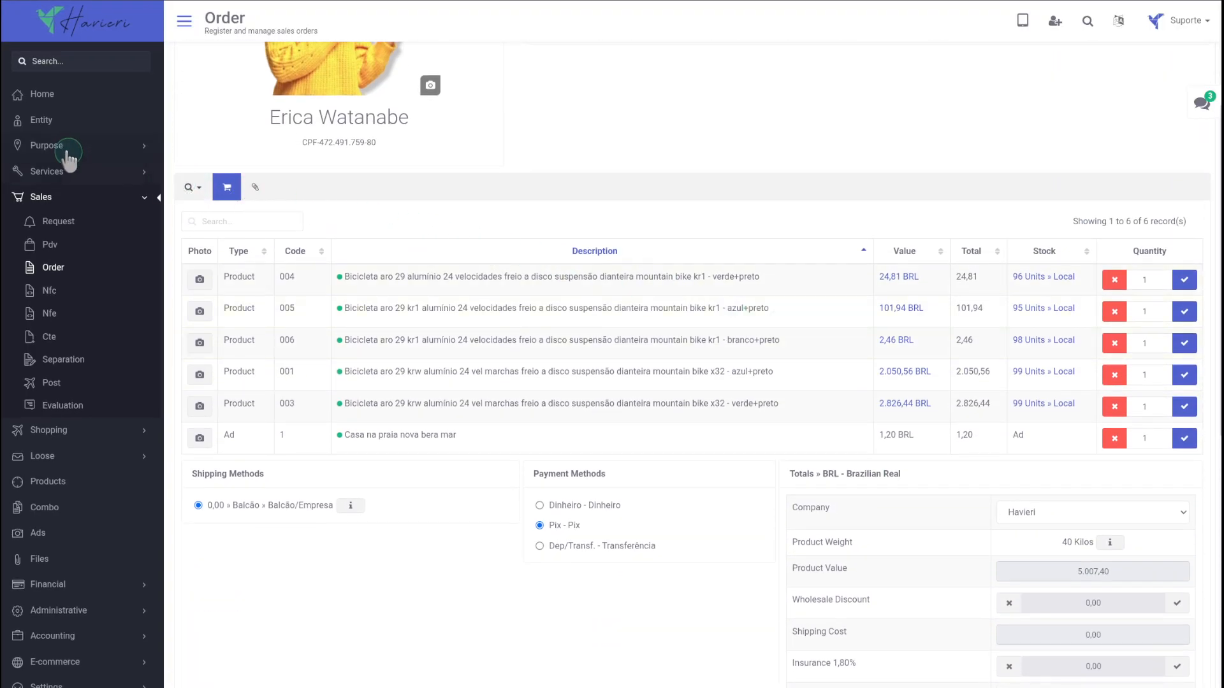
Return to the bidding list and open bidding 025-2026 for editing
left_click(55, 147)
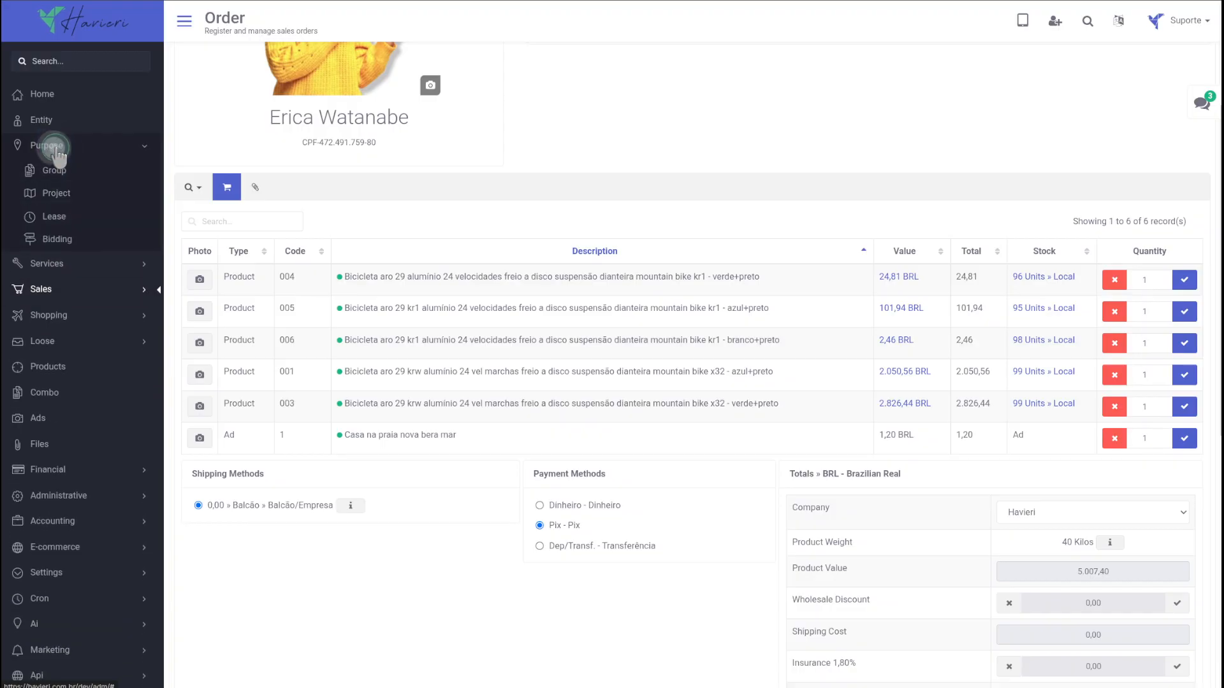
left_click(64, 239)
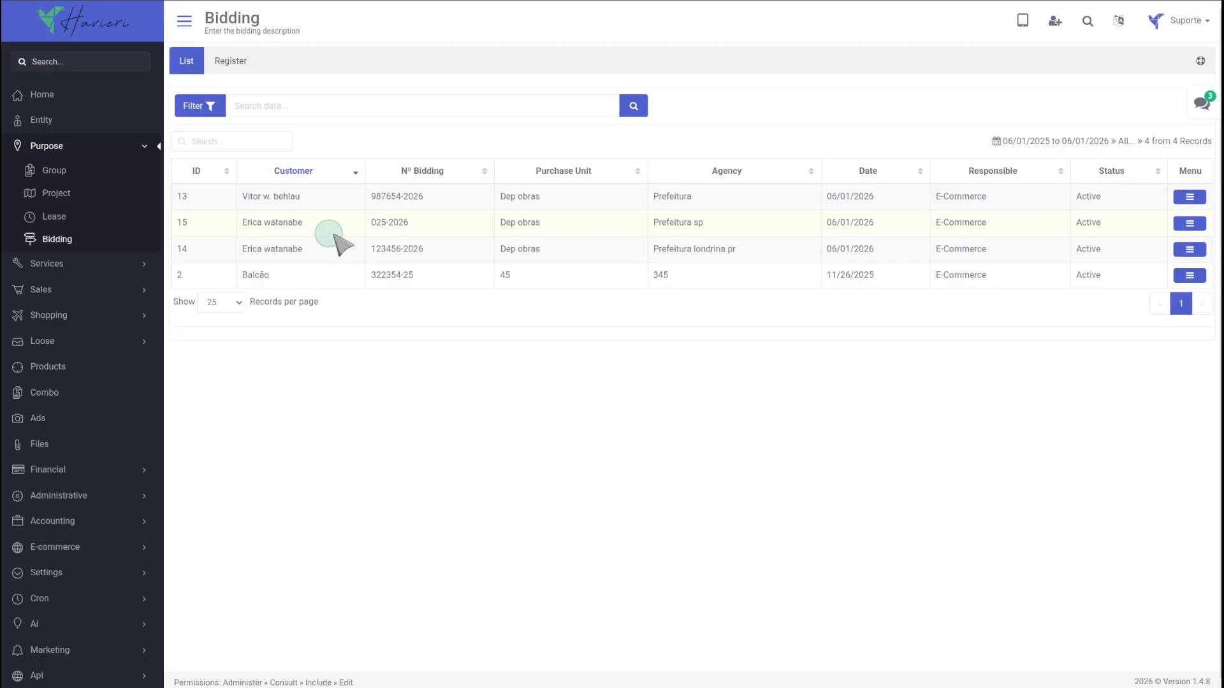
left_click_drag(435, 223, 368, 226)
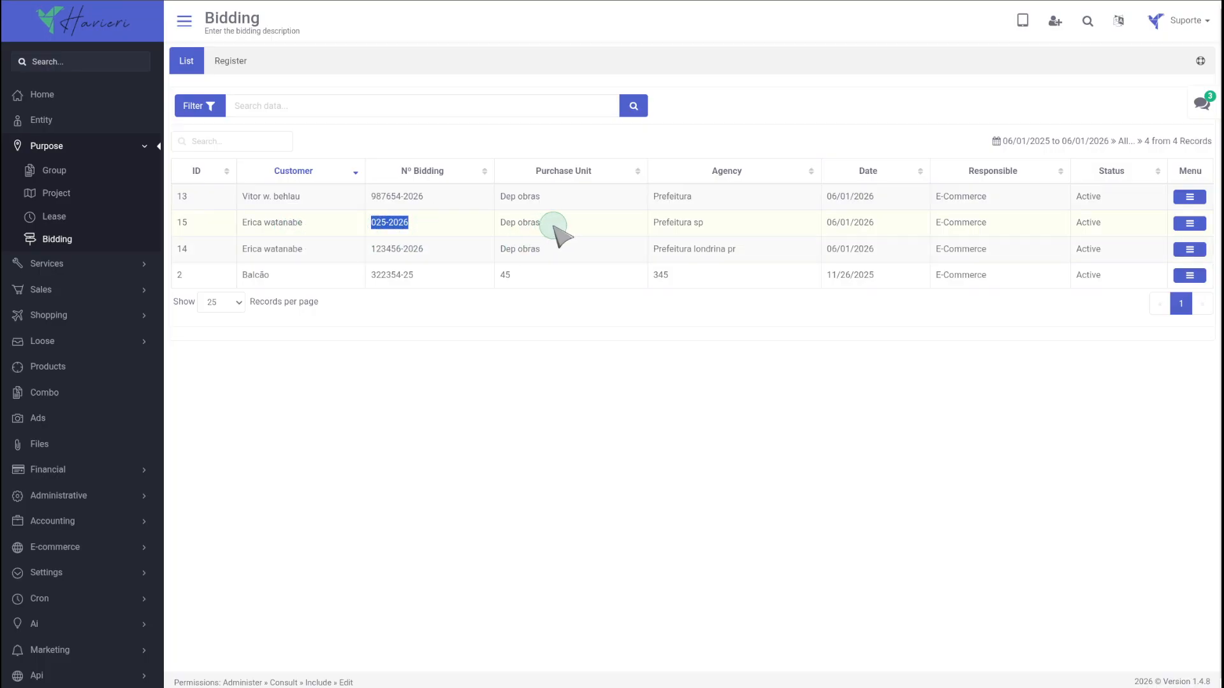
left_click_drag(553, 226, 505, 229)
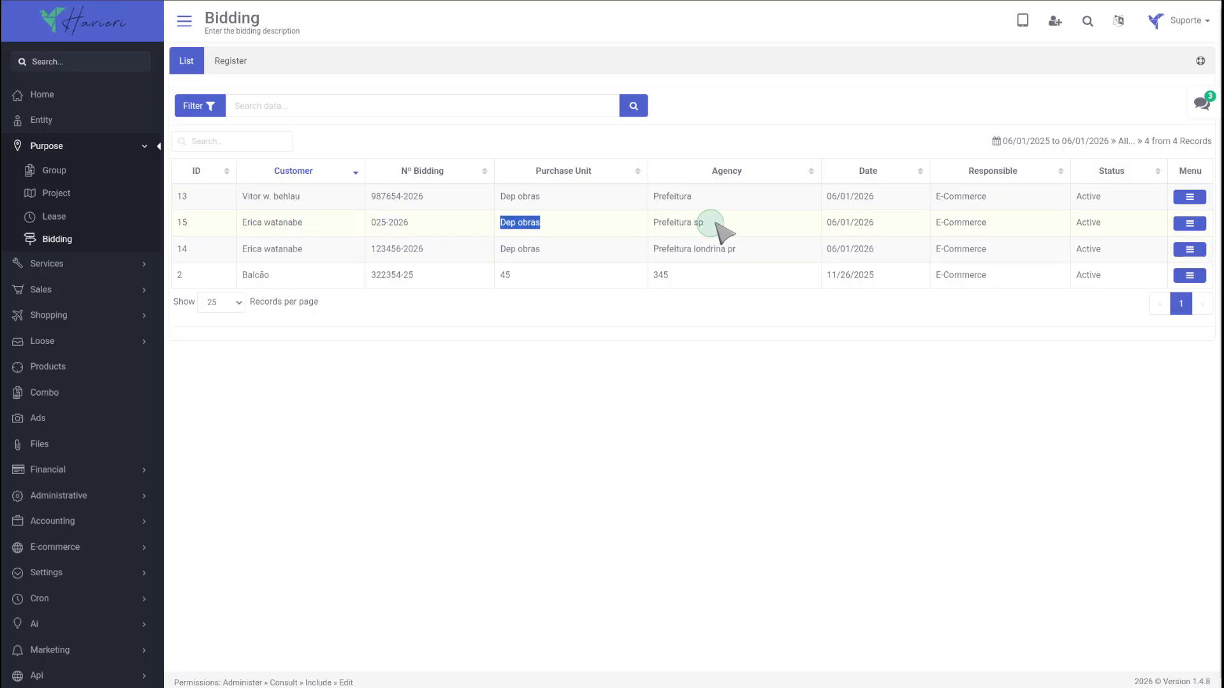
left_click_drag(704, 223, 667, 224)
left_click(1189, 224)
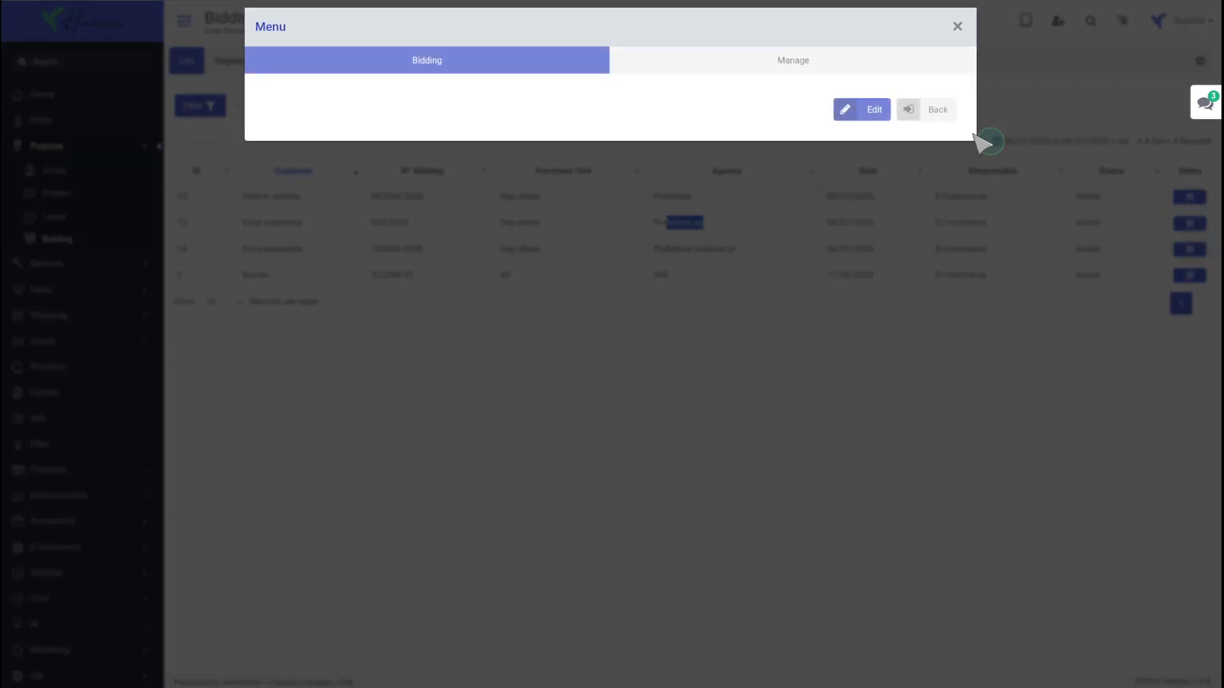
left_click(867, 109)
Review the services and the sales linked to the bidding
scroll(433, 357, "down", 1)
left_click(217, 324)
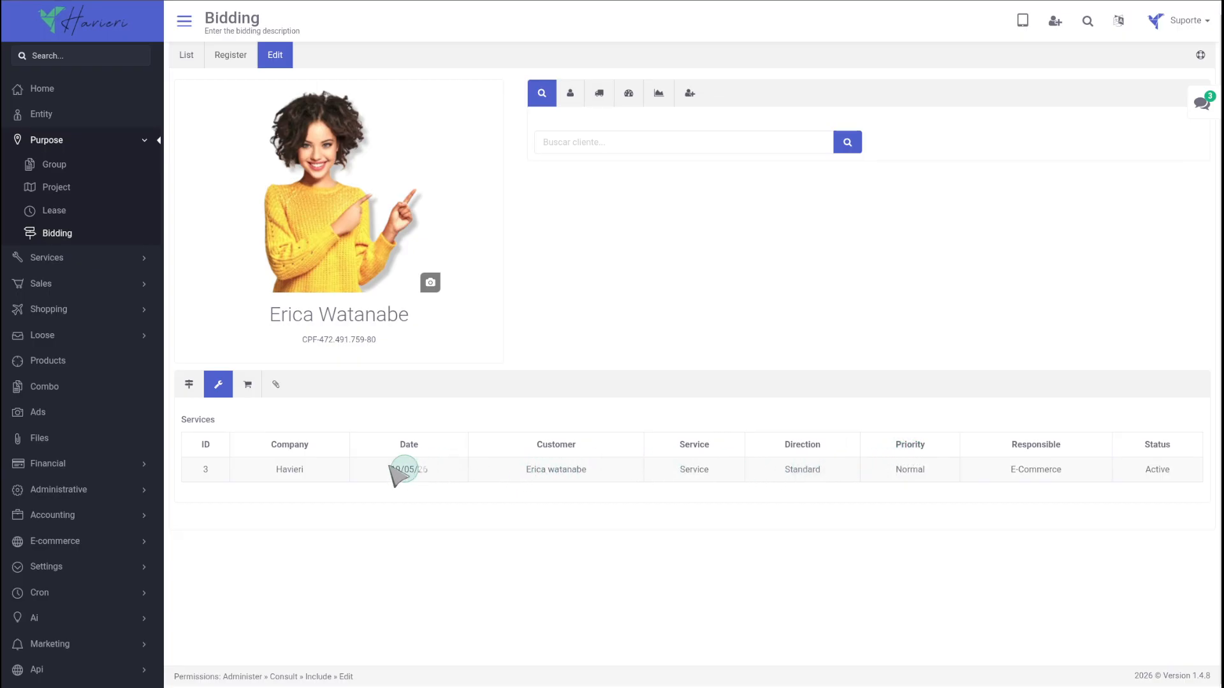
left_click(248, 386)
double_click(1160, 470)
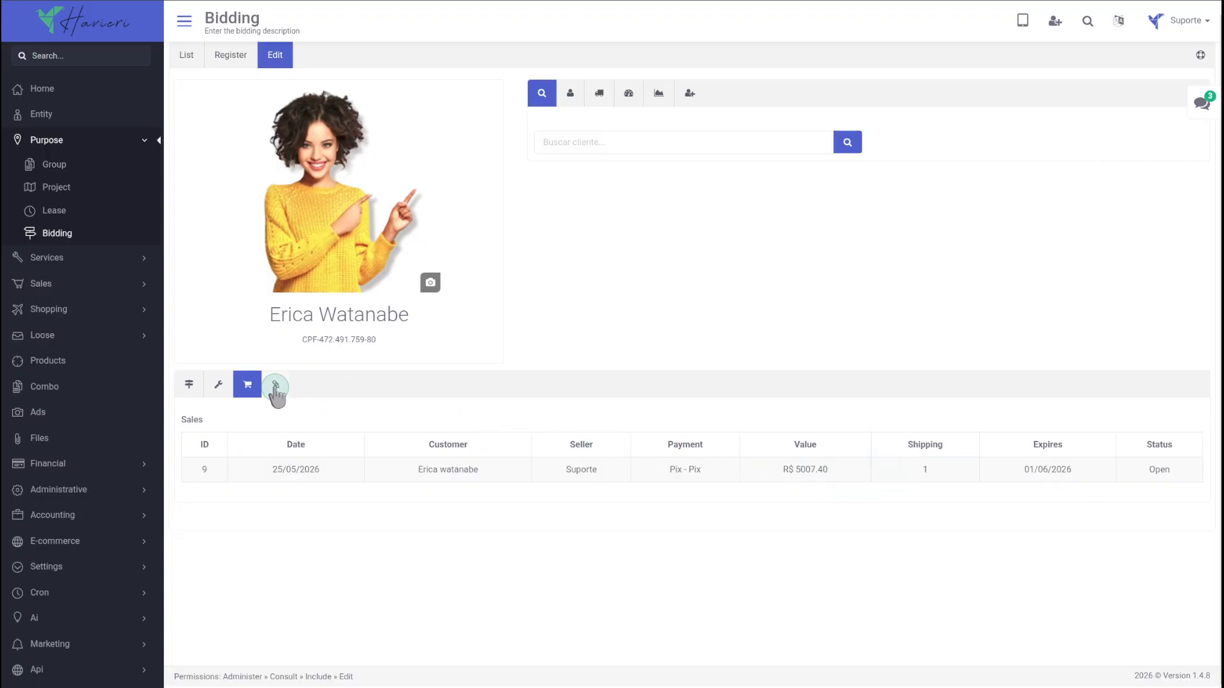
Open the bidding's attached file Proposta.pdf, skim through its pages and close it
left_click(276, 386)
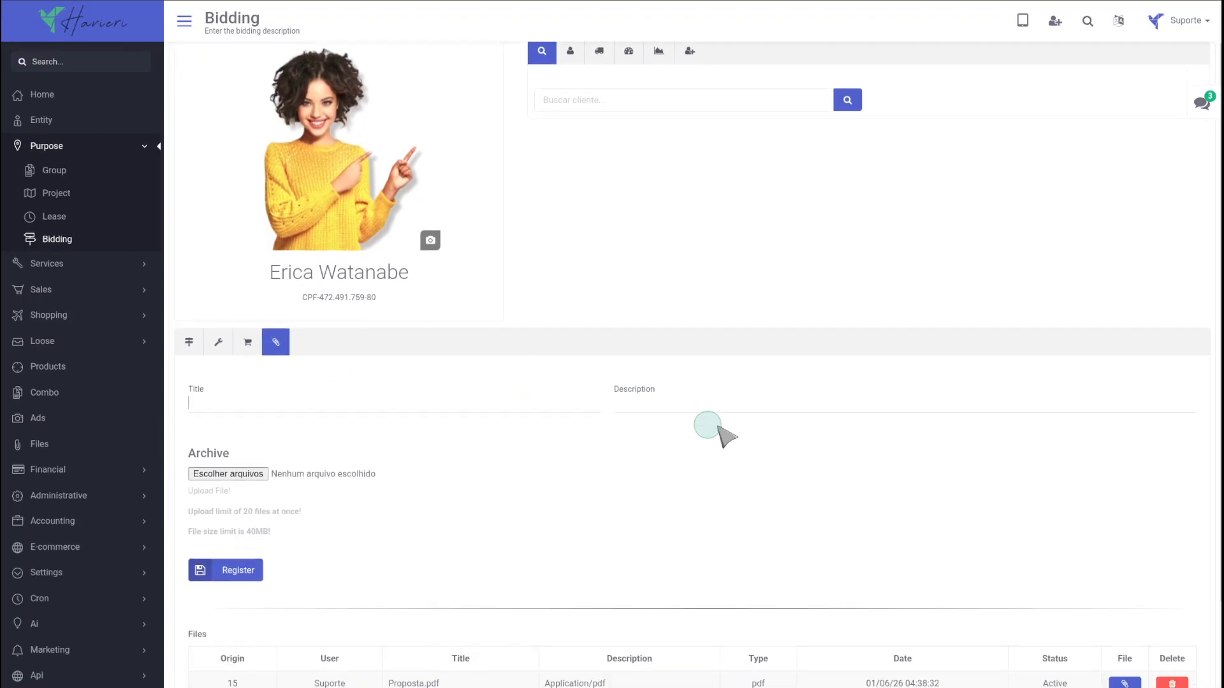
scroll(712, 428, "down", 2)
left_click(1122, 584)
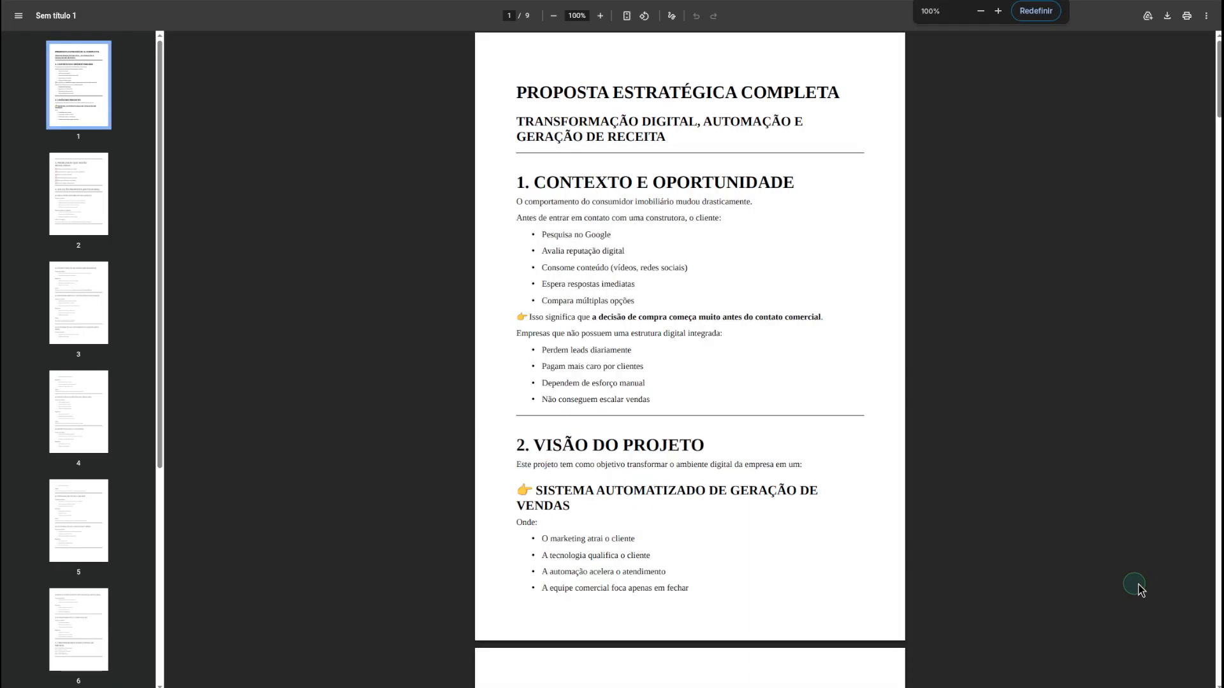
scroll(699, 413, "down", 20)
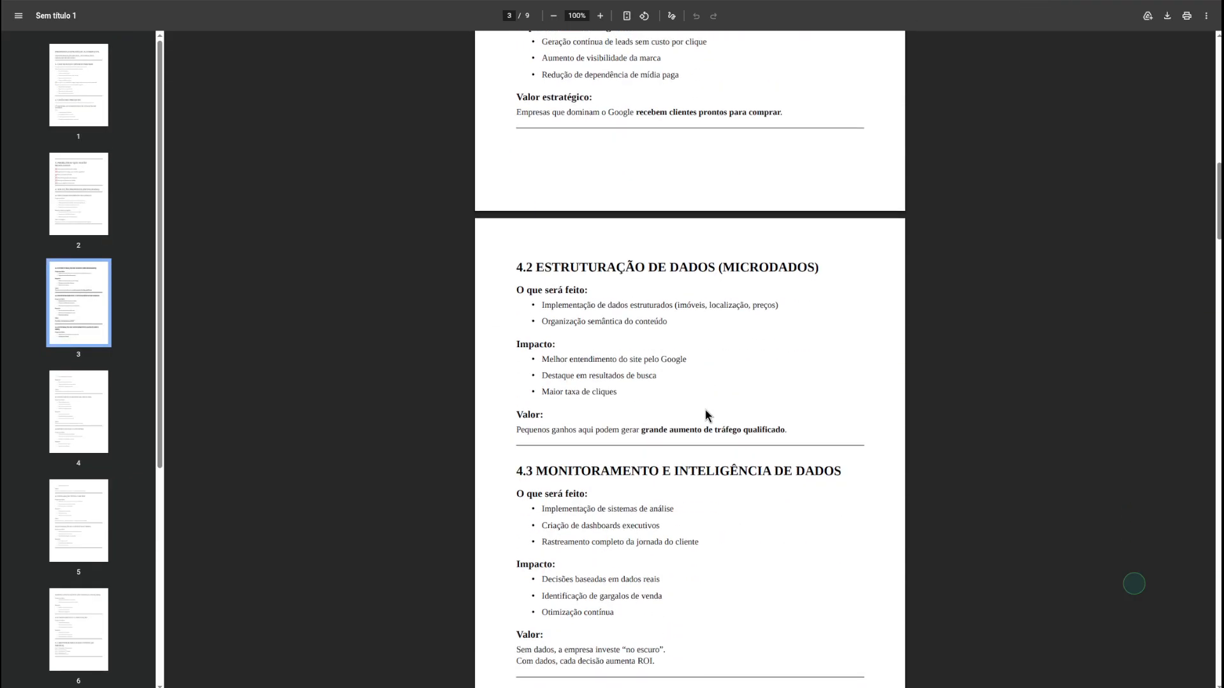
scroll(439, 276, "down", 15)
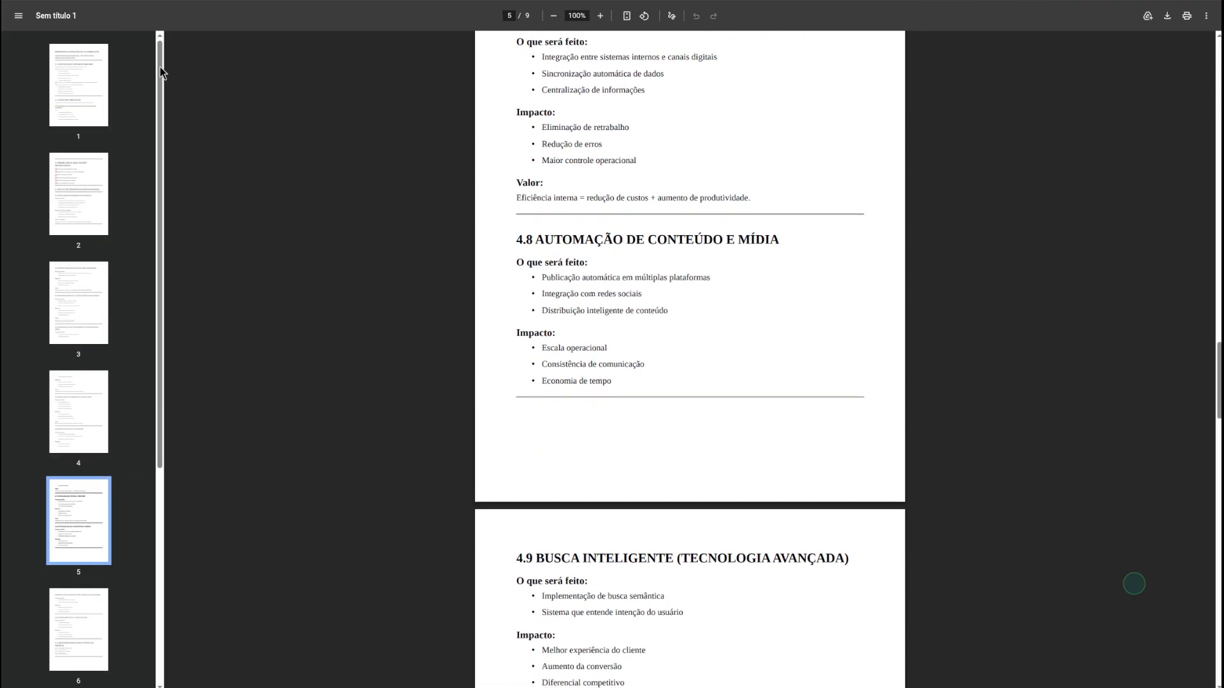
key("ctrl+w")
scroll(632, 411, "up", 3)
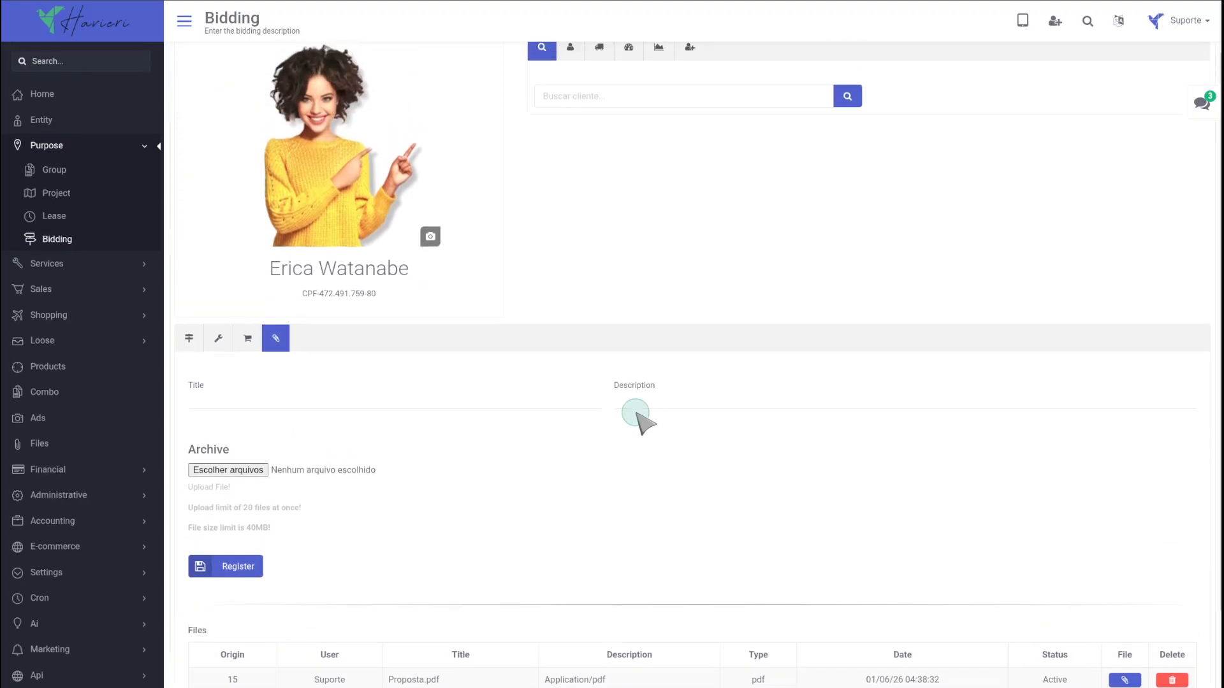
Set the bidding's status to Completed in its main details and save the change
left_click(251, 391)
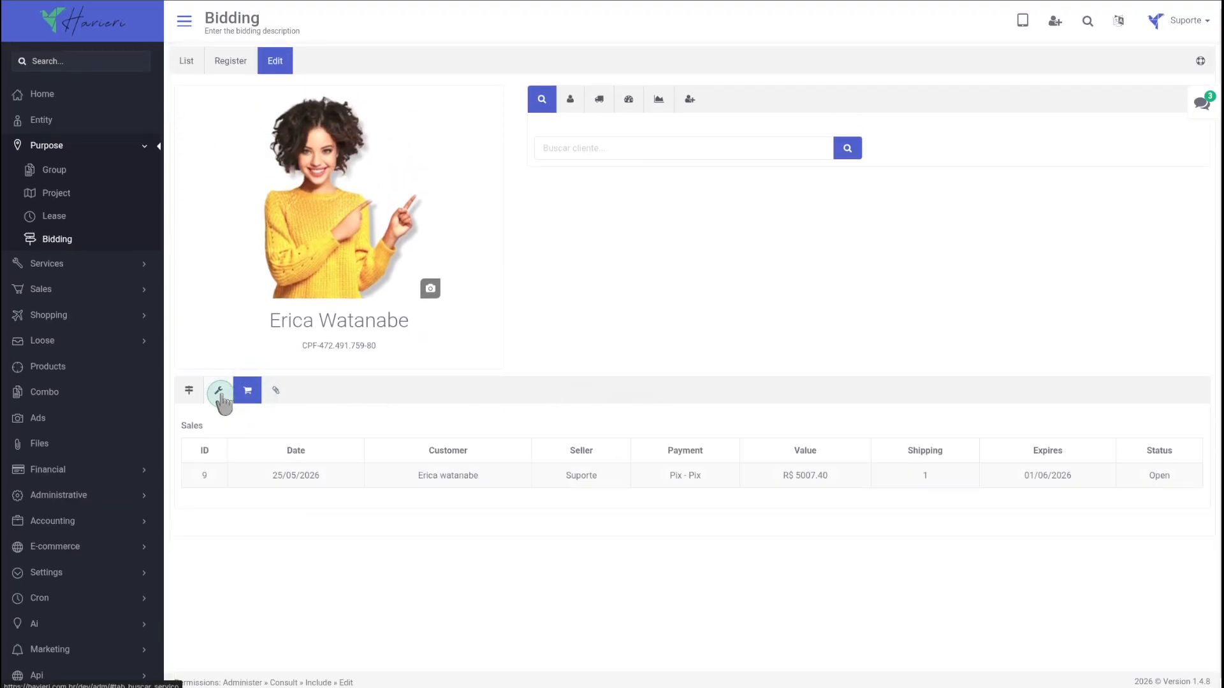
left_click(219, 391)
left_click(189, 390)
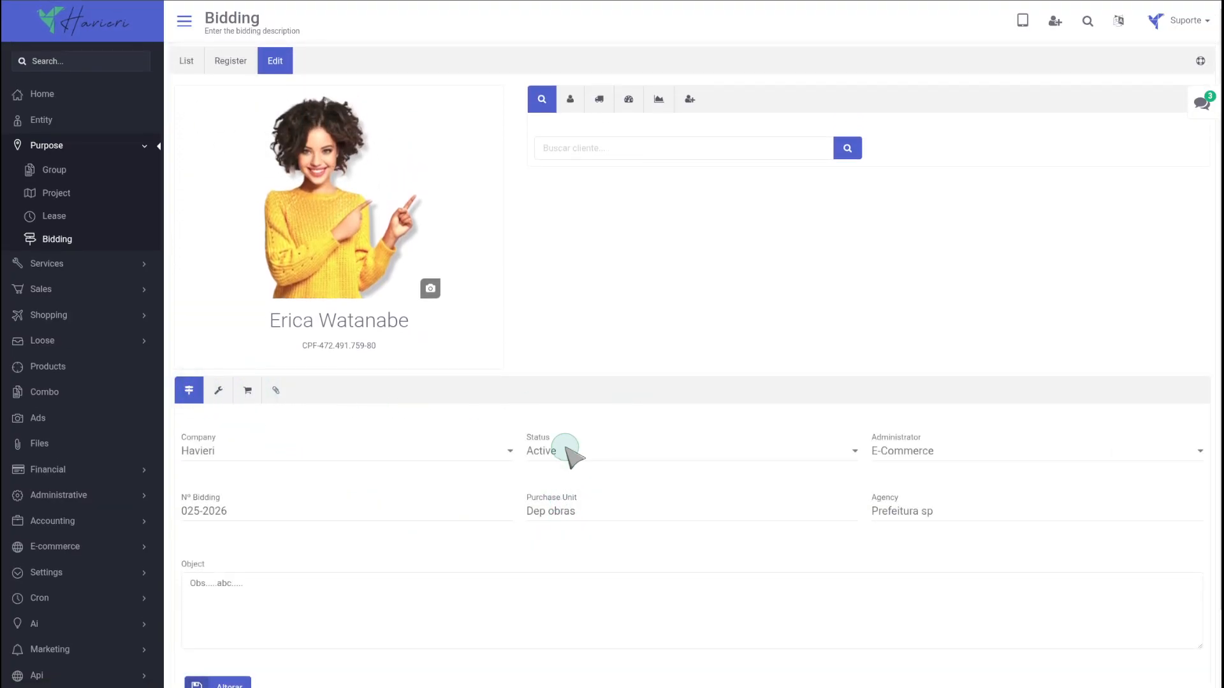
left_click(566, 450)
left_click(573, 489)
scroll(464, 560, "down", 1)
left_click(221, 626)
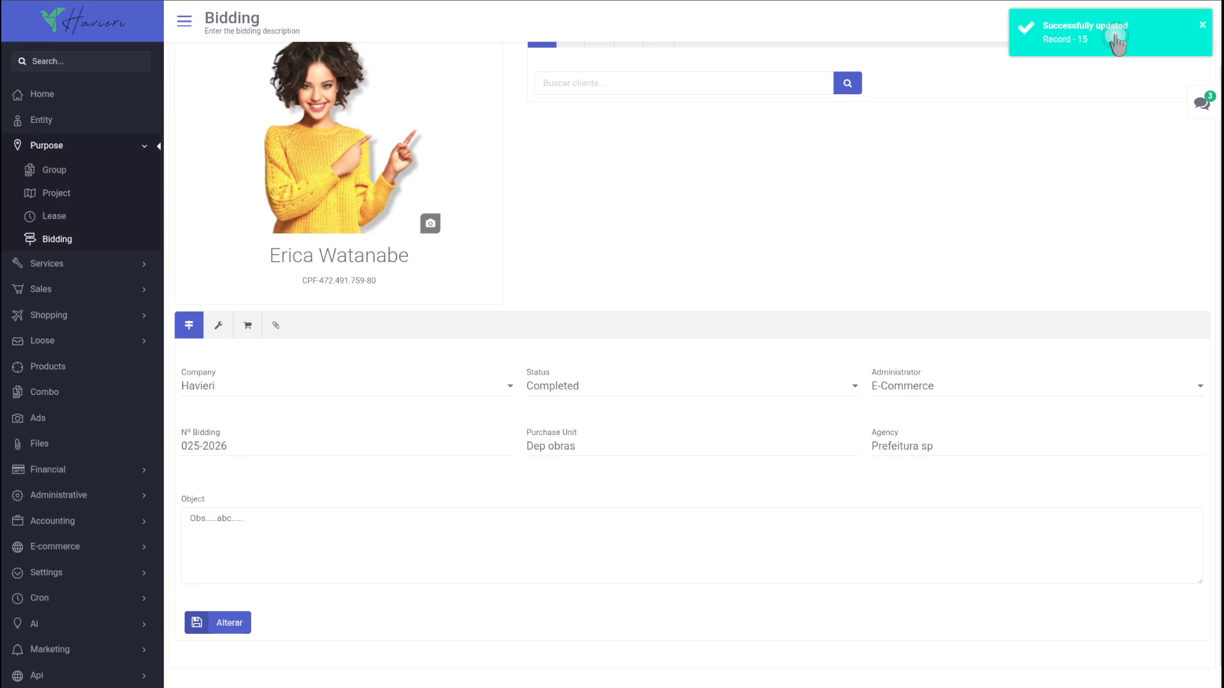
Open the customer's history and expand the orders for products 005 and 001
scroll(795, 200, "up", 1)
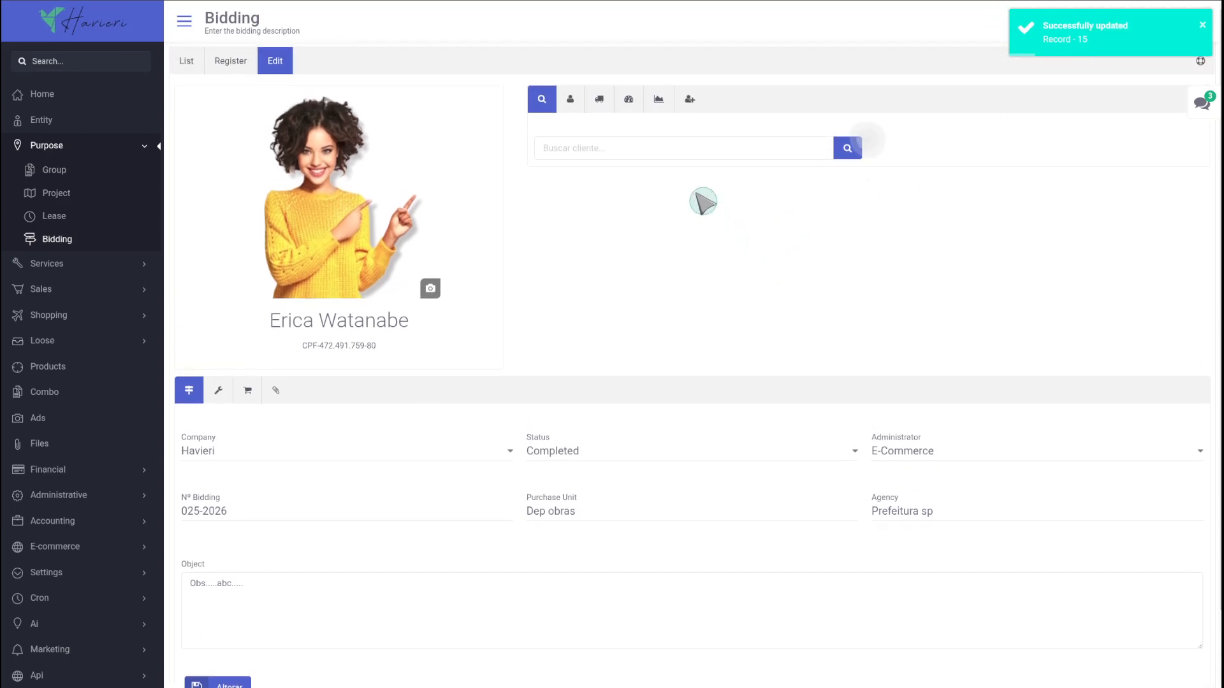
left_click(689, 101)
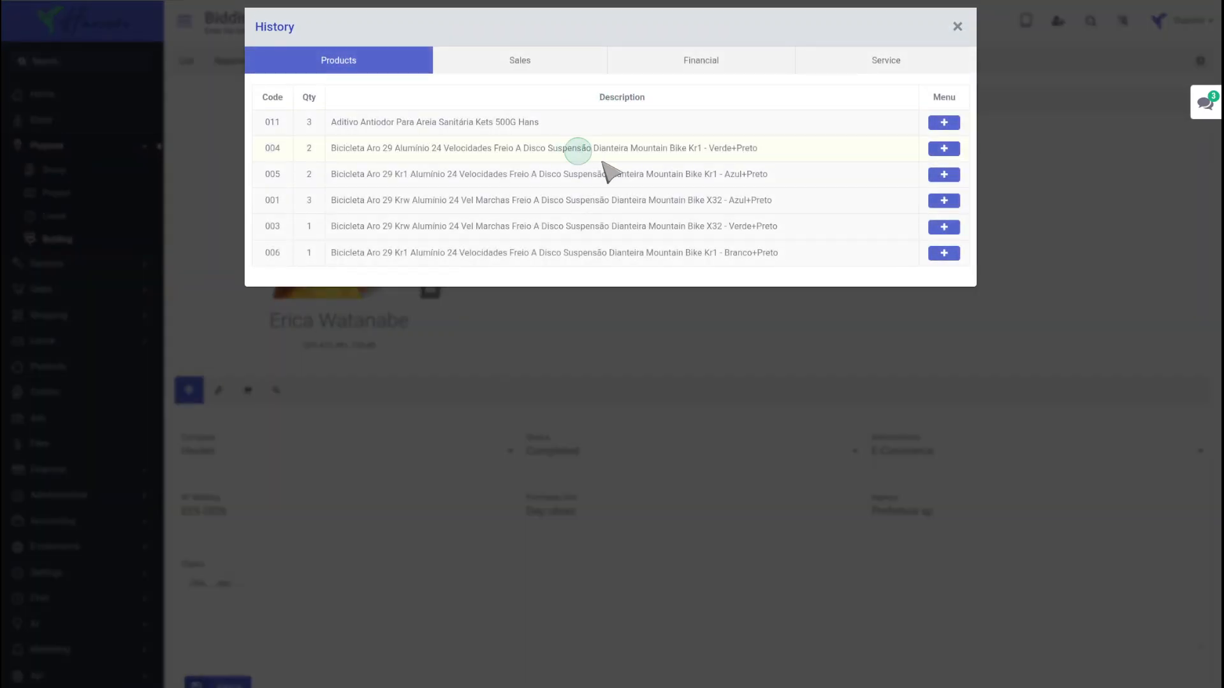
left_click(944, 175)
left_click(944, 321)
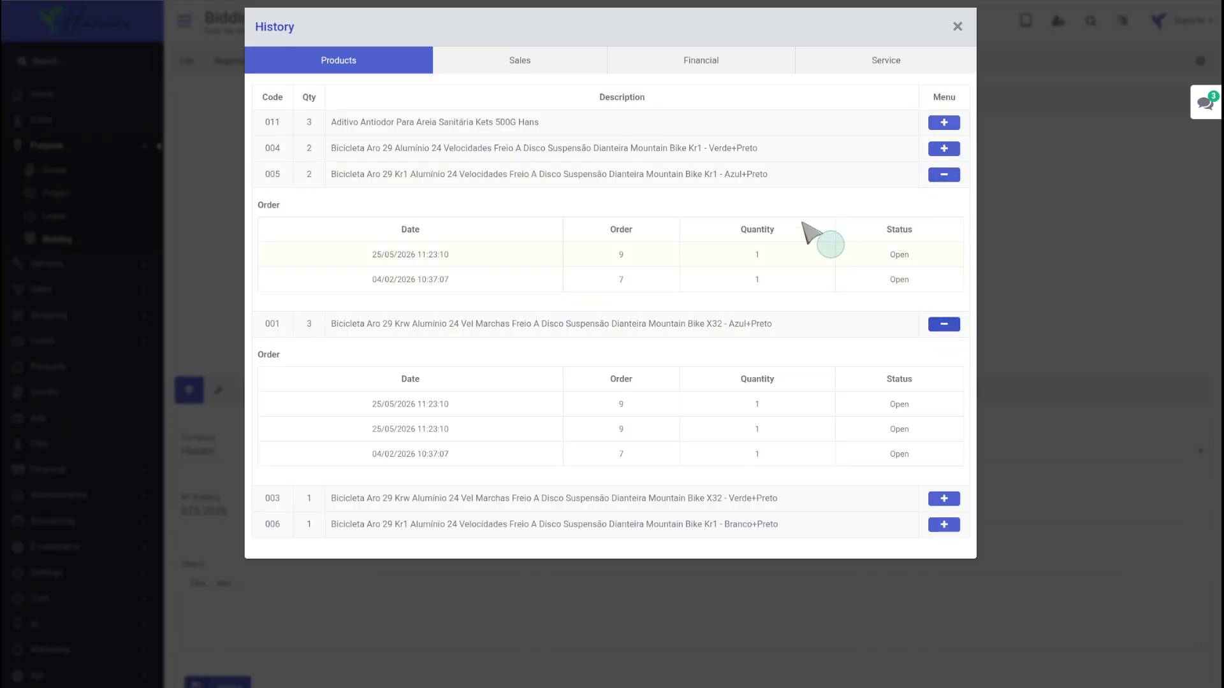
Show the customer's sales history and expand the products and financial entries of the sale dated 04/02/2026
left_click(559, 69)
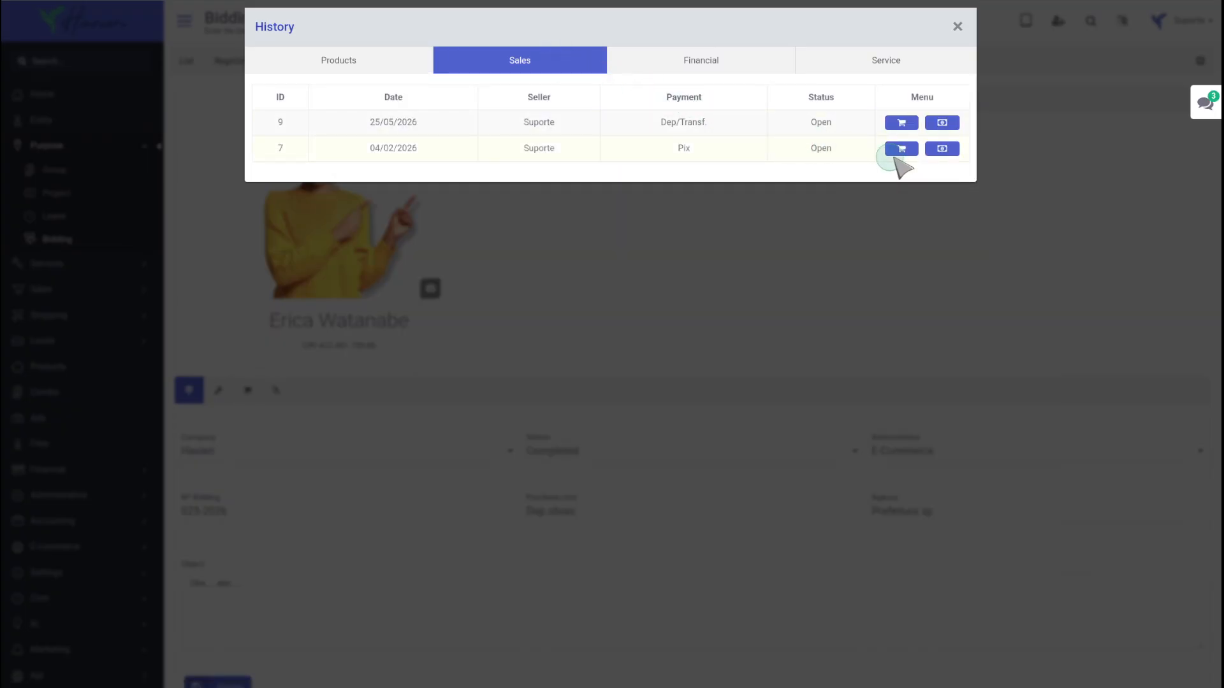
left_click(901, 150)
left_click(943, 149)
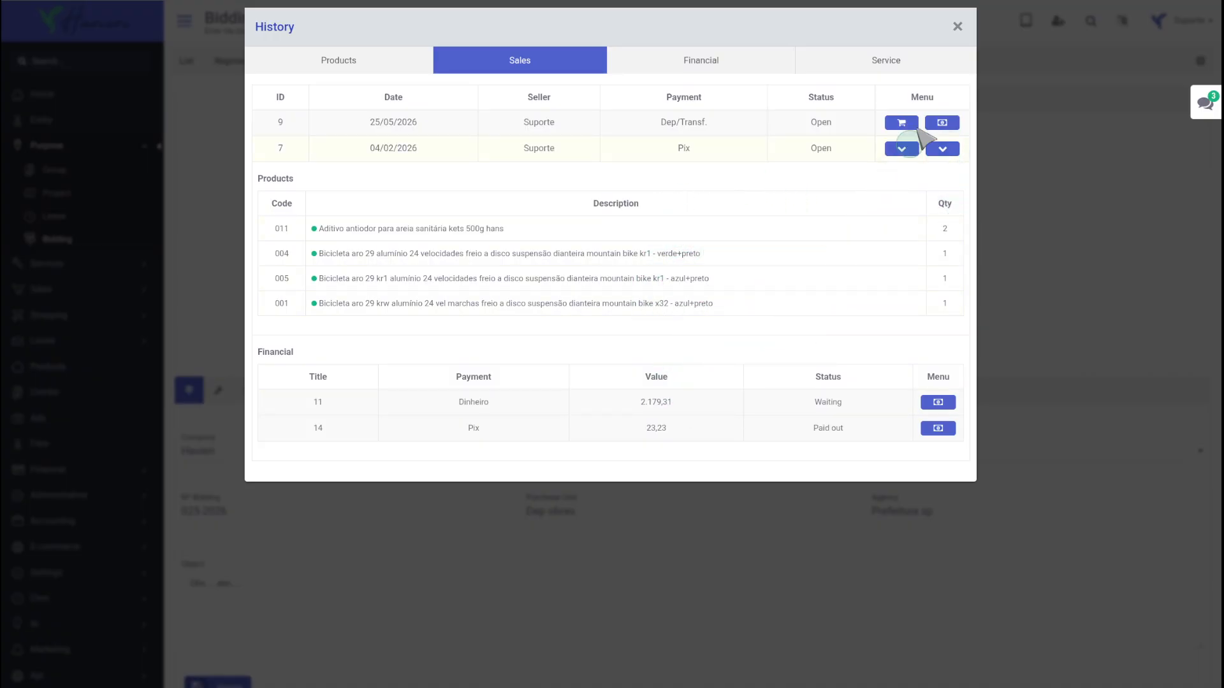
Review the customer's service history, close the history and return to the home dashboard
left_click(913, 62)
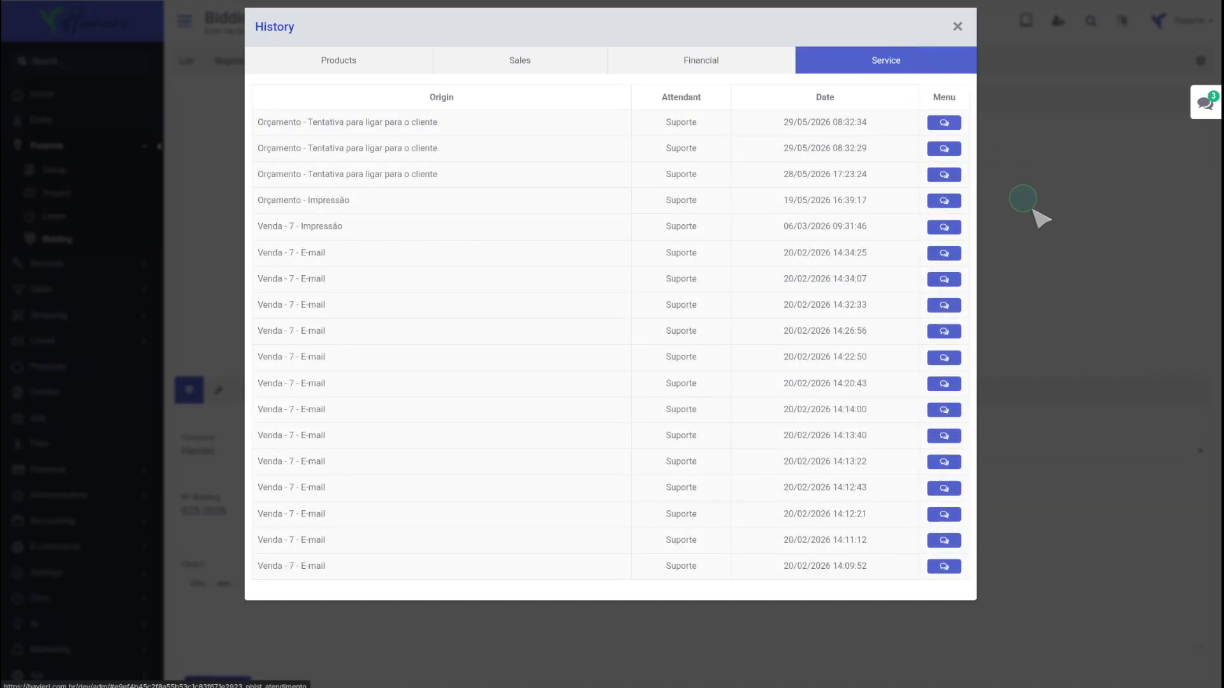
left_click(1071, 257)
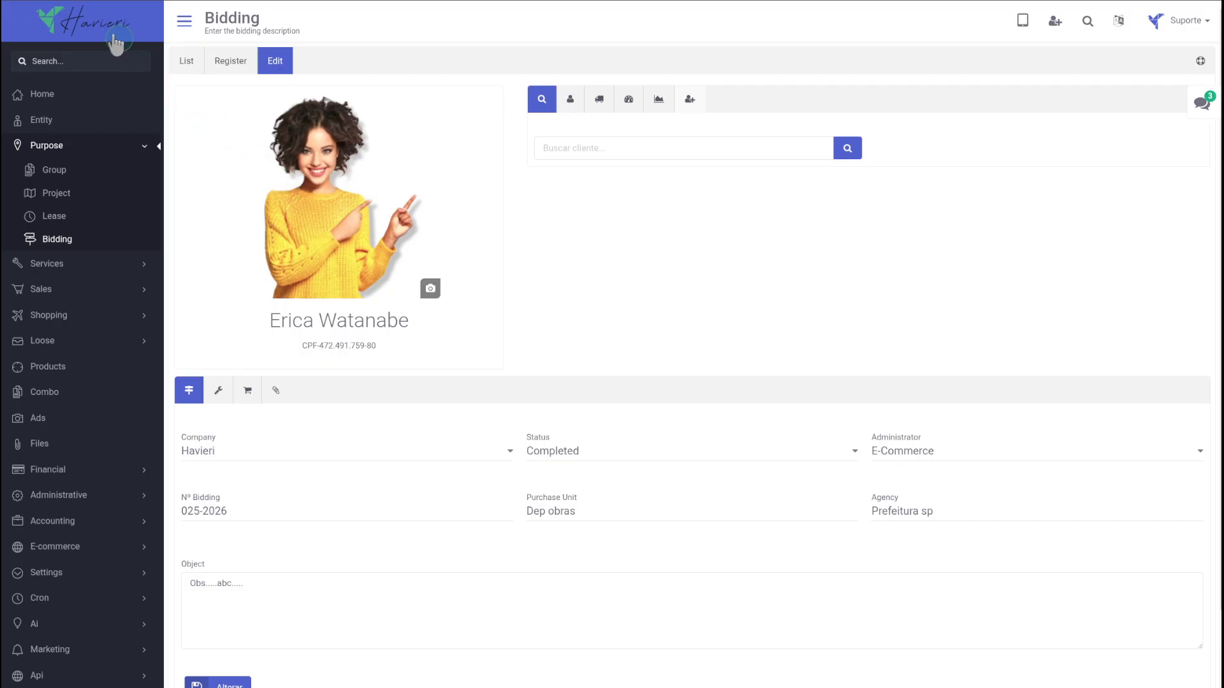
left_click(89, 27)
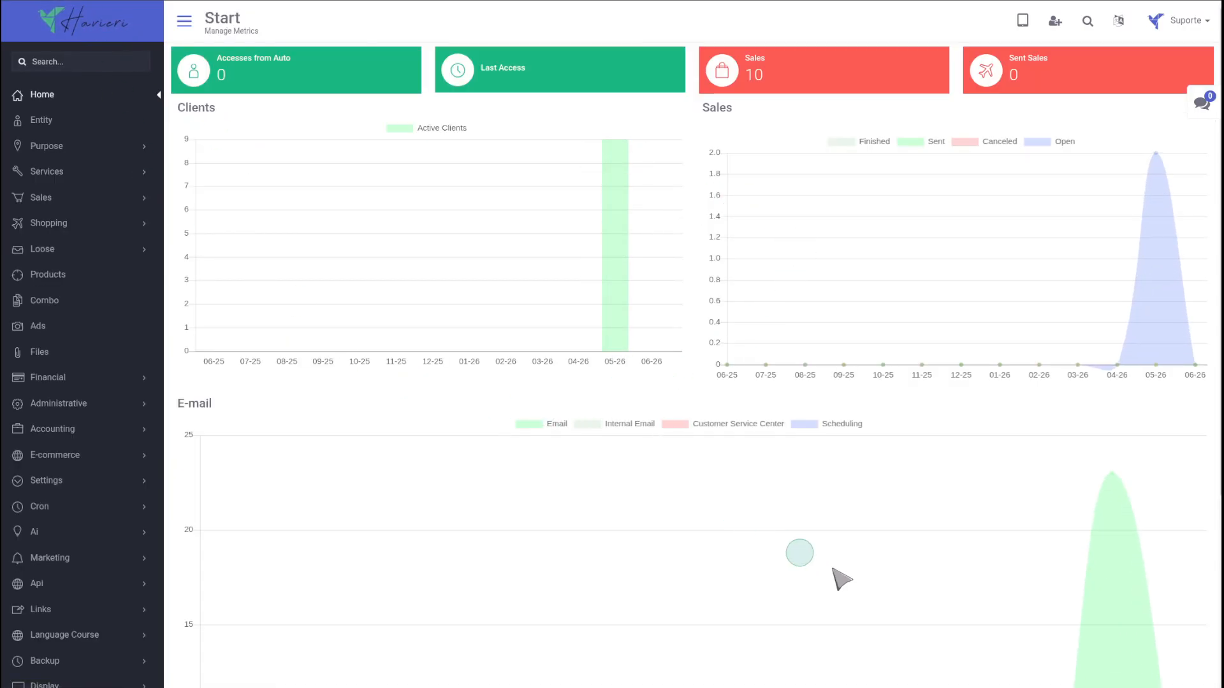